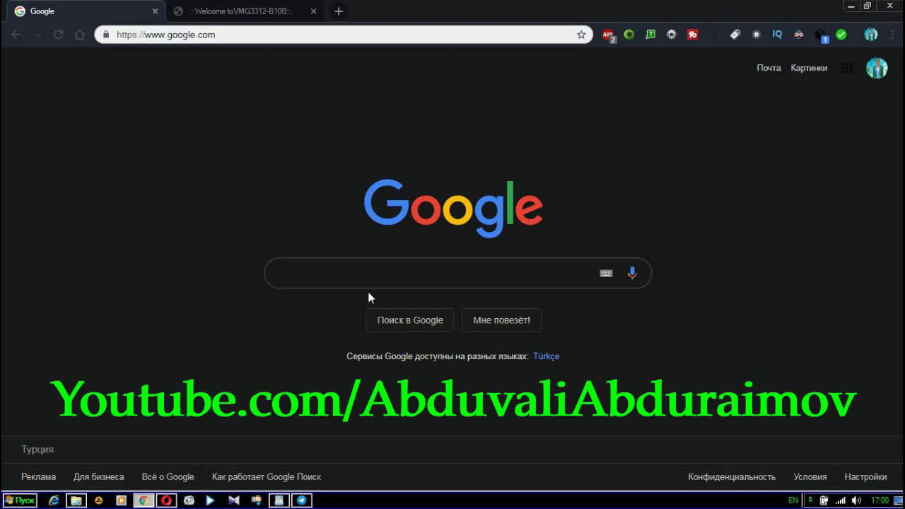
- Search Google for turkcell, switch the results to Turk Telekom, then go to the ZyXEL login tab
left_click(368, 282)
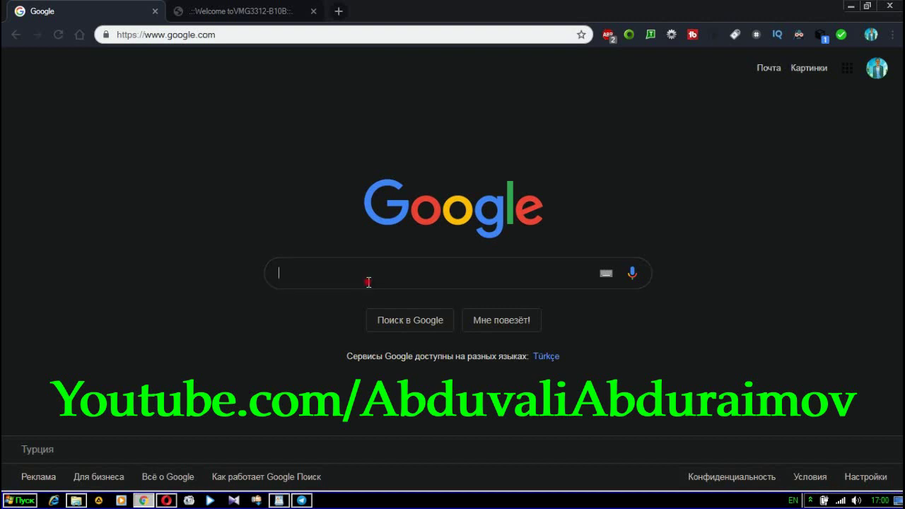
type("tur")
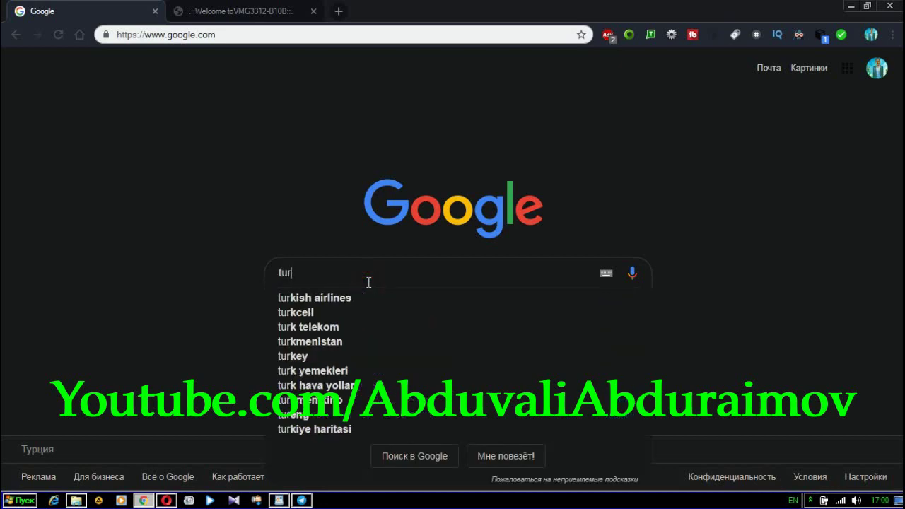
left_click(361, 309)
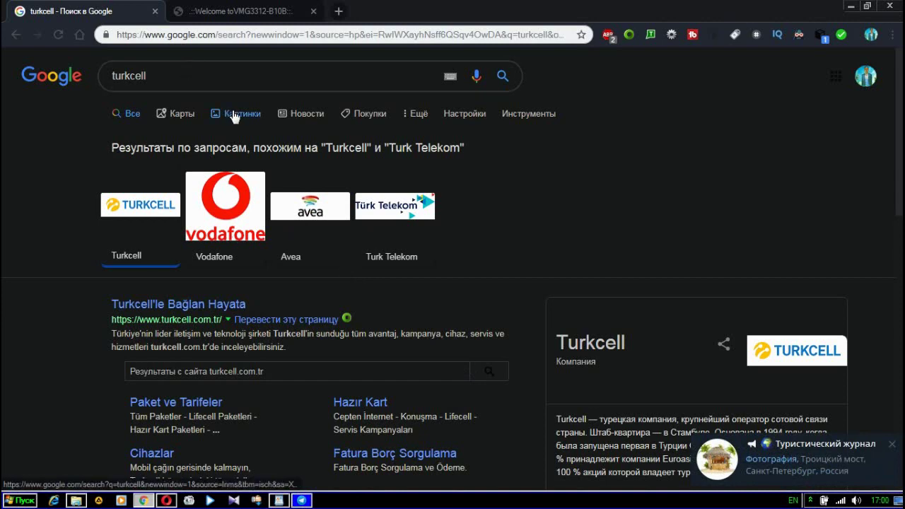
left_click(397, 232)
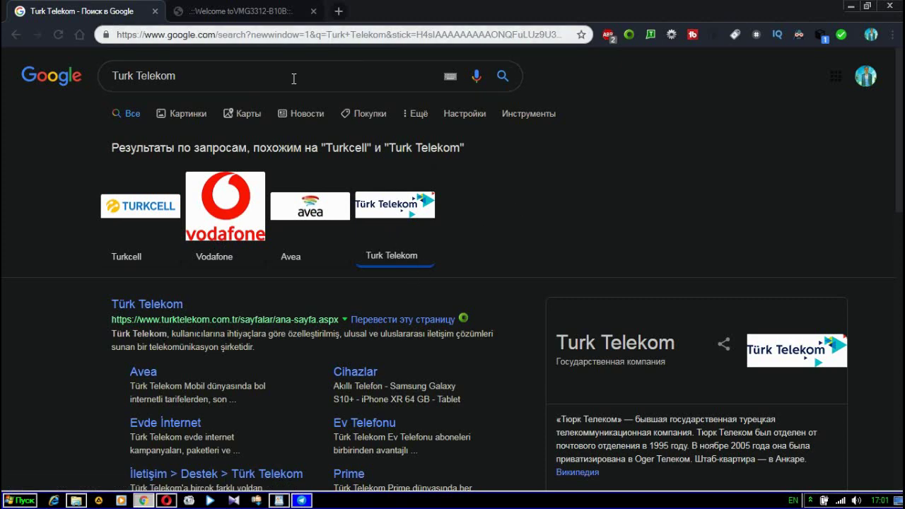
left_click(255, 7)
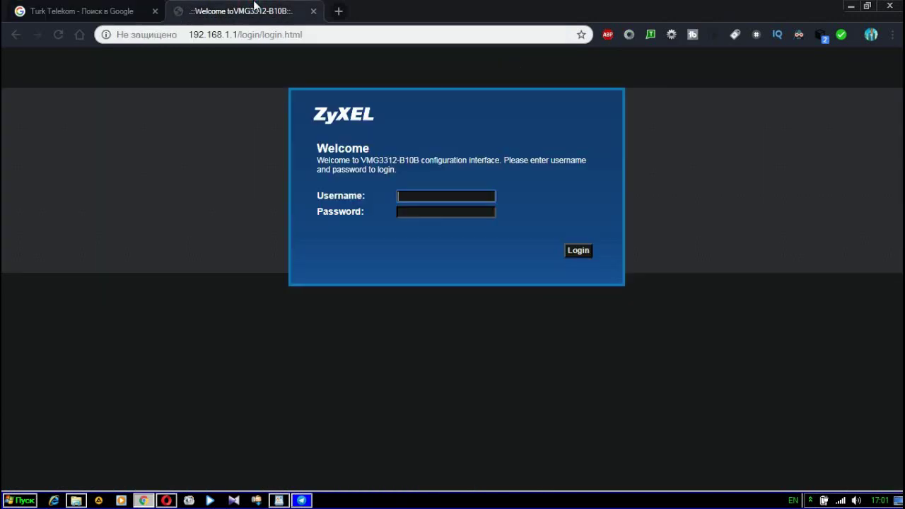
left_click(282, 35)
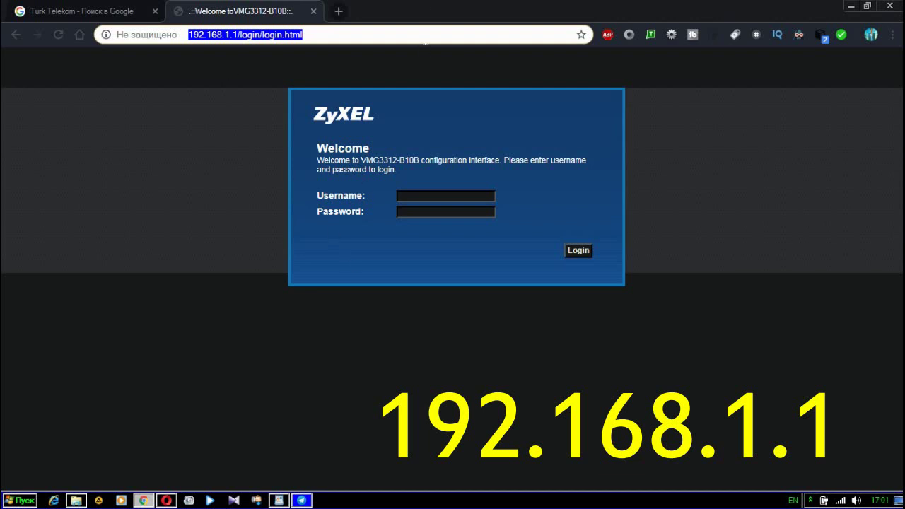
key("Tab")
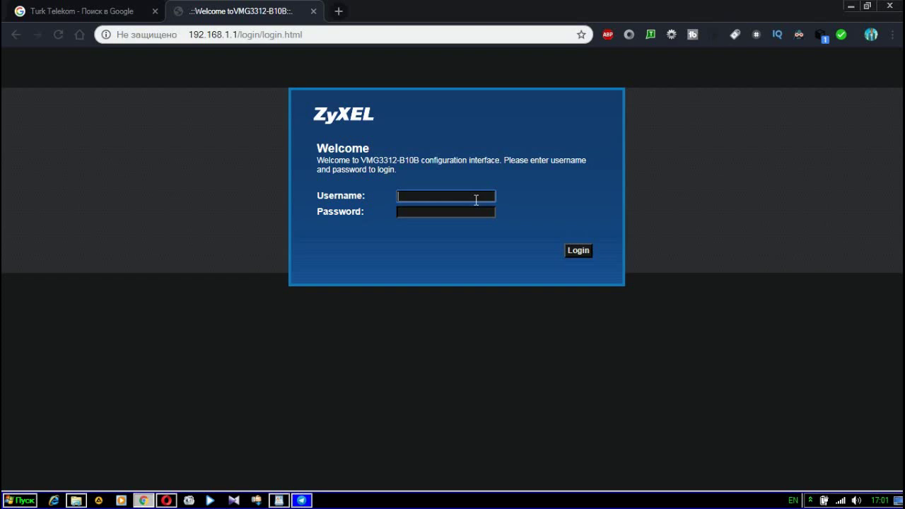
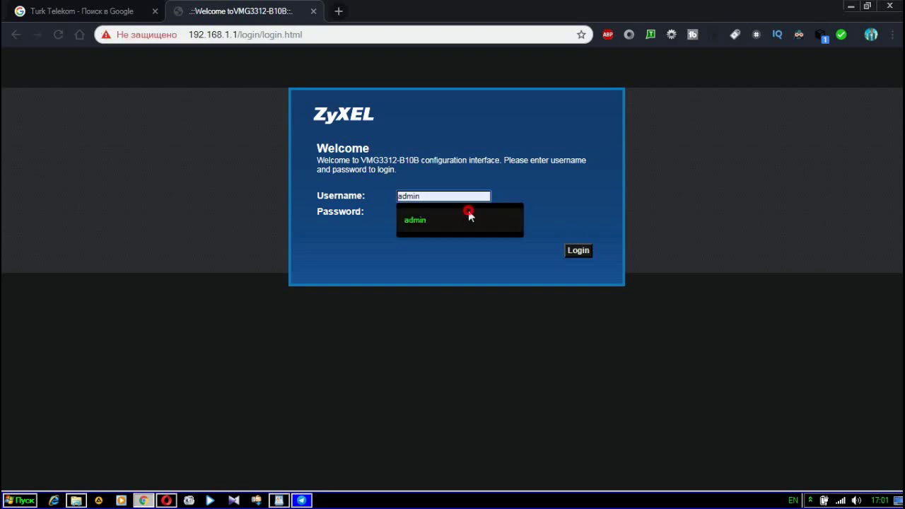
- Log in to the ZyXEL router with username 'admin' and the router's password
left_click(469, 212)
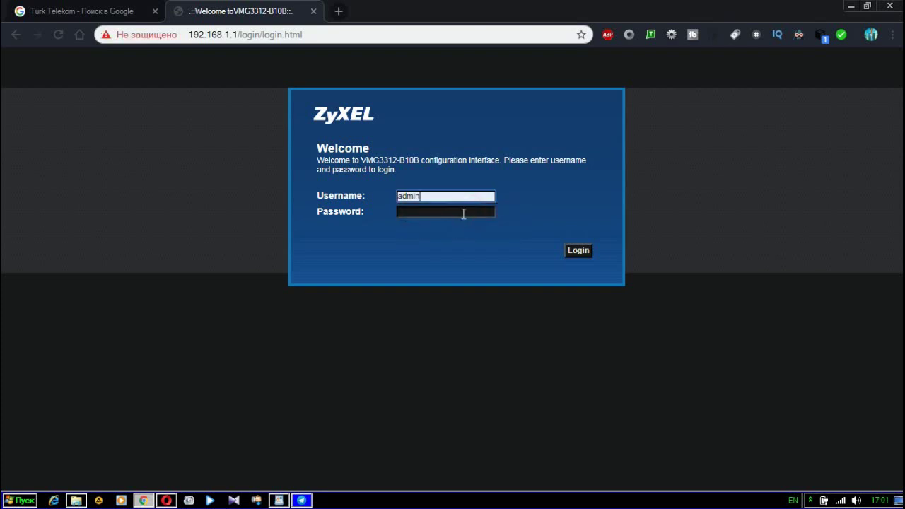
left_click(461, 214)
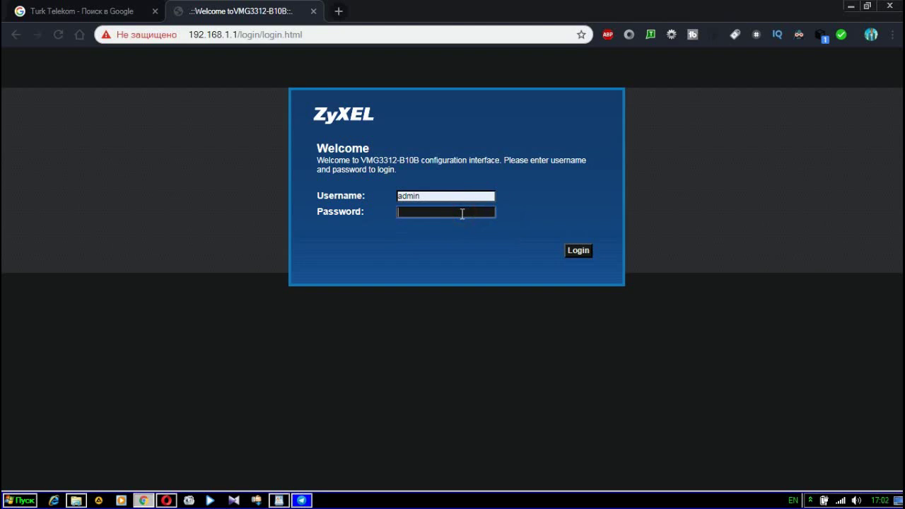
key("Return")
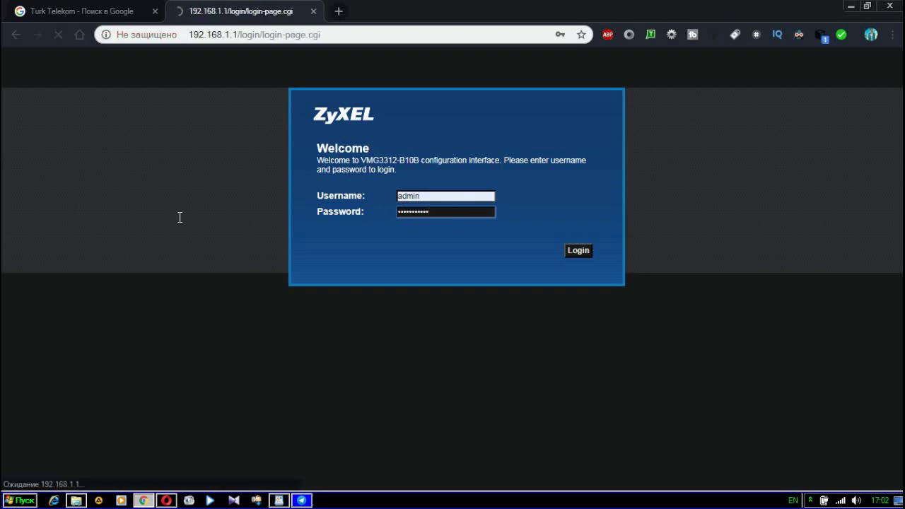
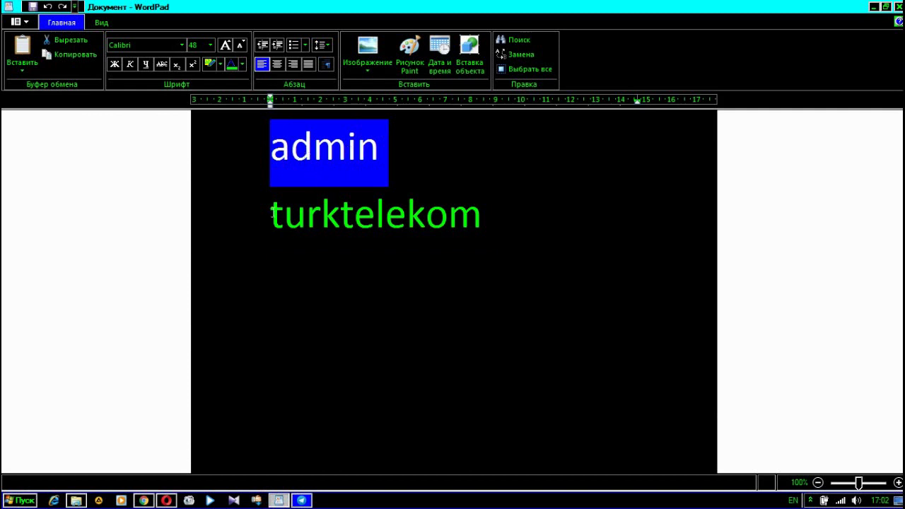
- Capitalise the second line's first letter as 'T' in WordPad, then minimise WordPad
left_click(265, 221)
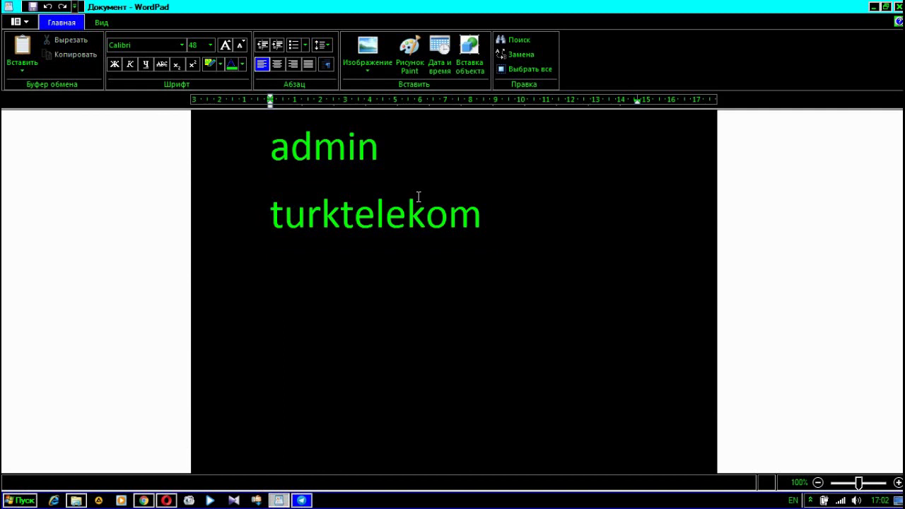
left_click_drag(270, 216, 279, 216)
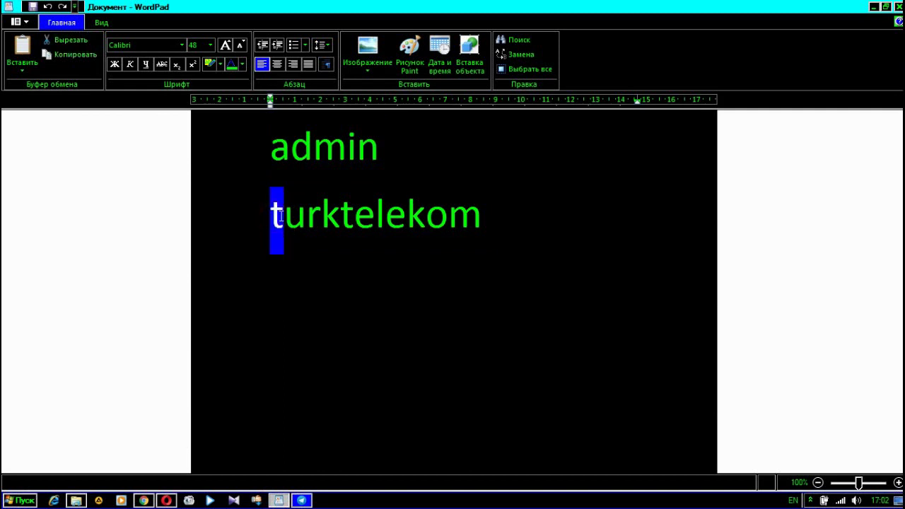
type("T")
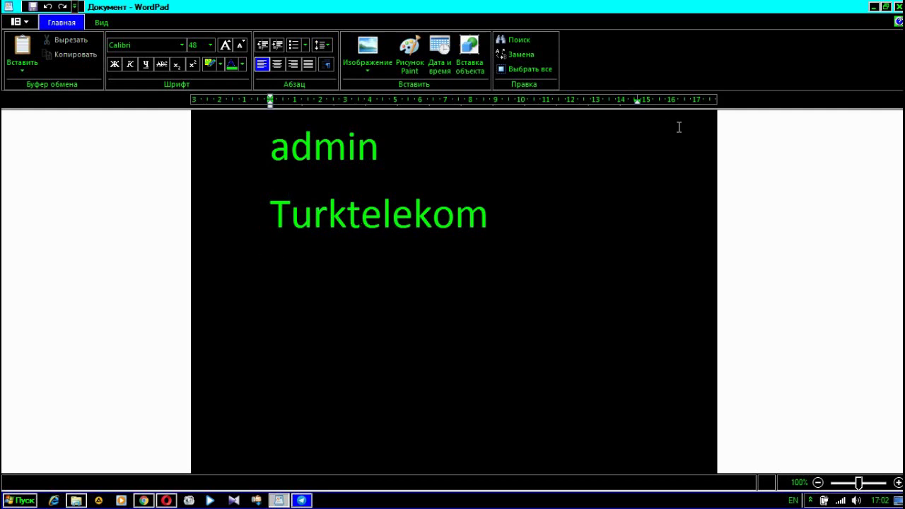
left_click(874, 7)
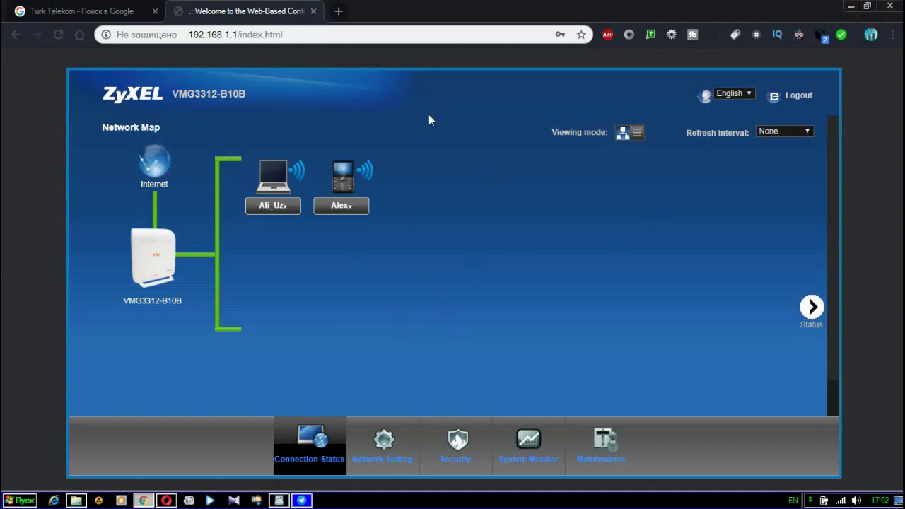
- Load the router address 192.168.1.1 in a new browser tab
left_click(338, 12)
type("19")
key("Return")
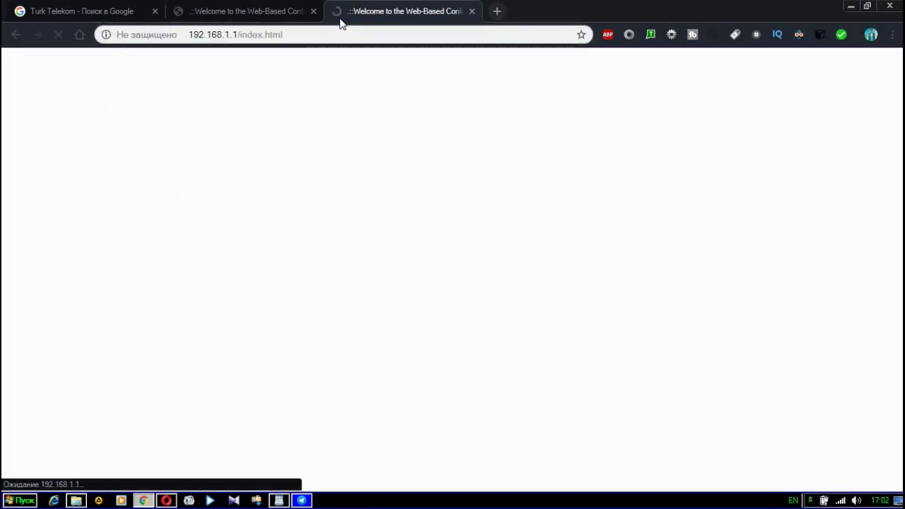
left_click(246, 7)
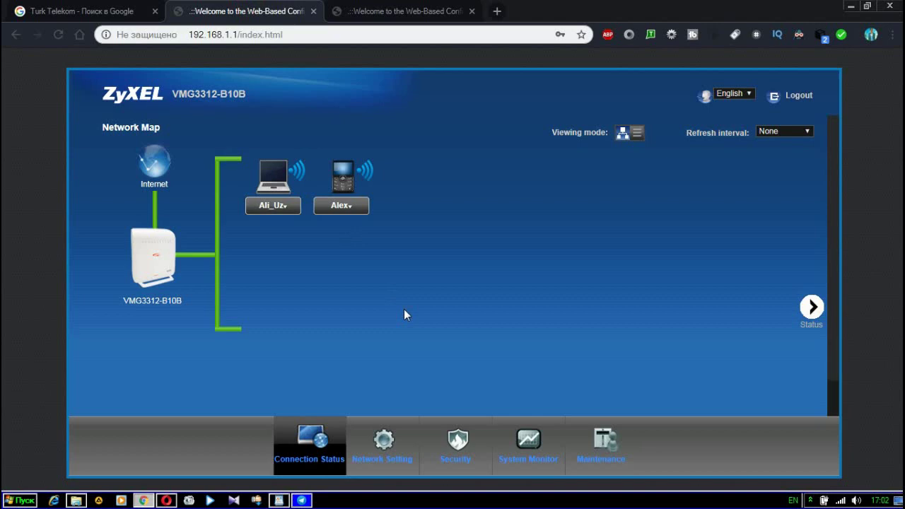
- Look over the page's translate options and interface language list, keeping English
right_click(633, 238)
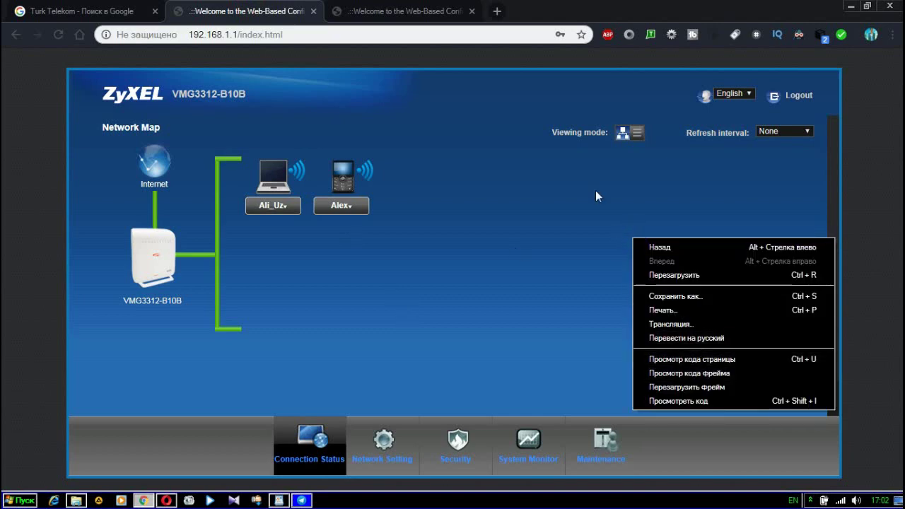
left_click(590, 167)
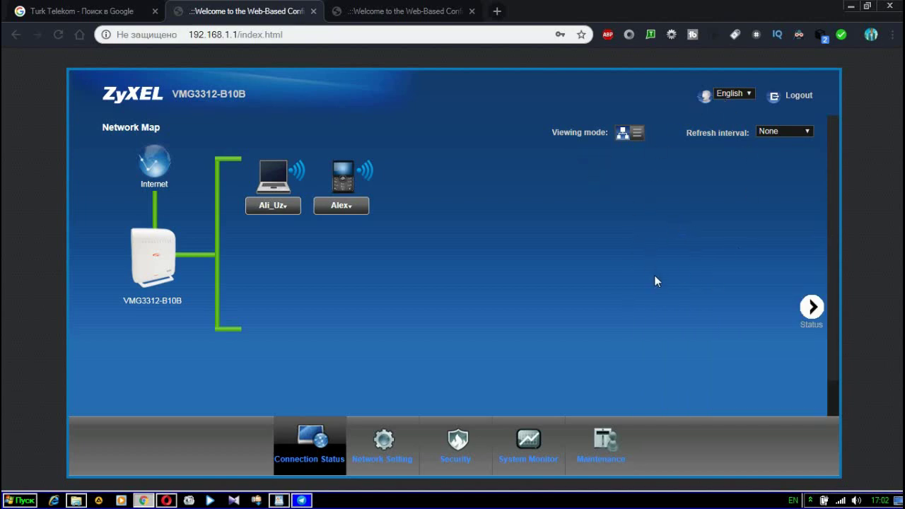
left_click(748, 95)
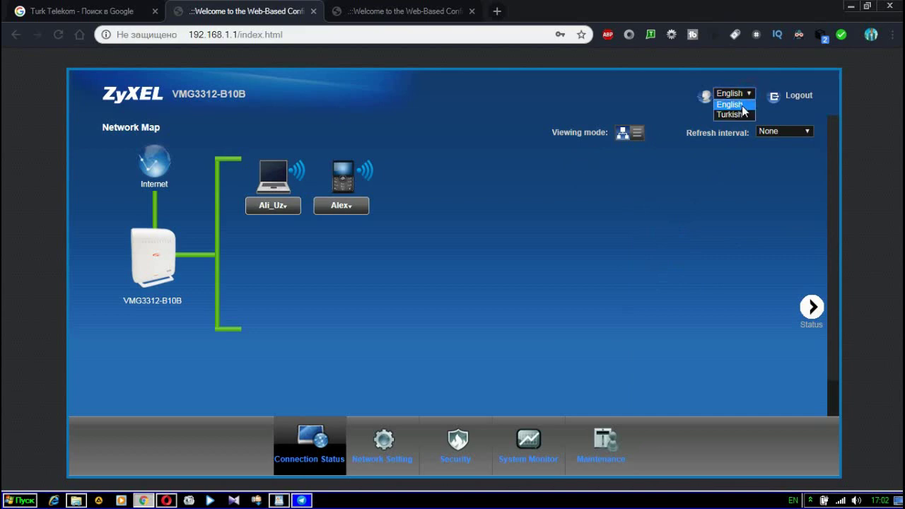
left_click(605, 316)
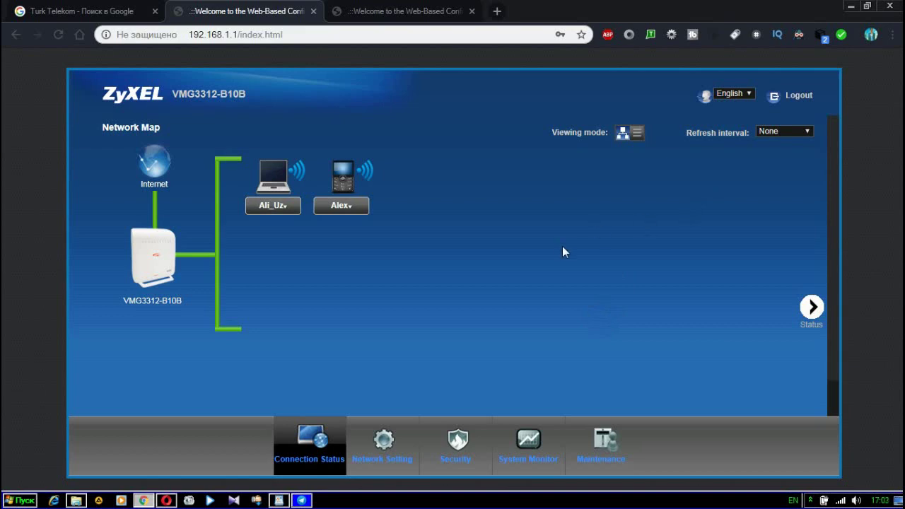
- Translate the new tab's router page into Russian, then go back to the English tab
left_click(375, 11)
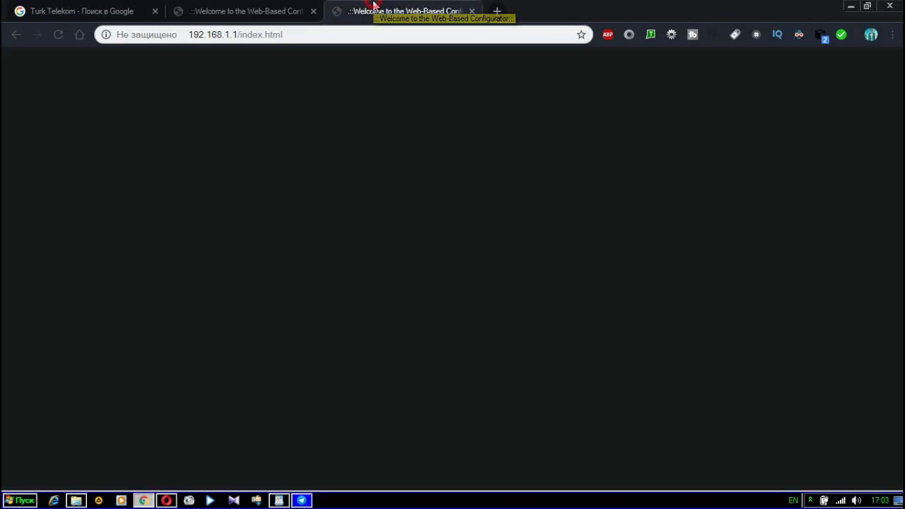
right_click(490, 188)
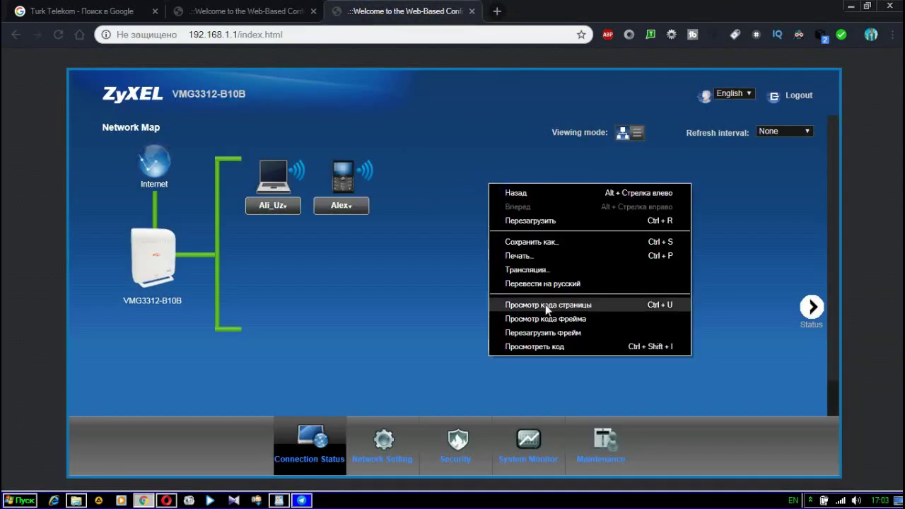
left_click(548, 285)
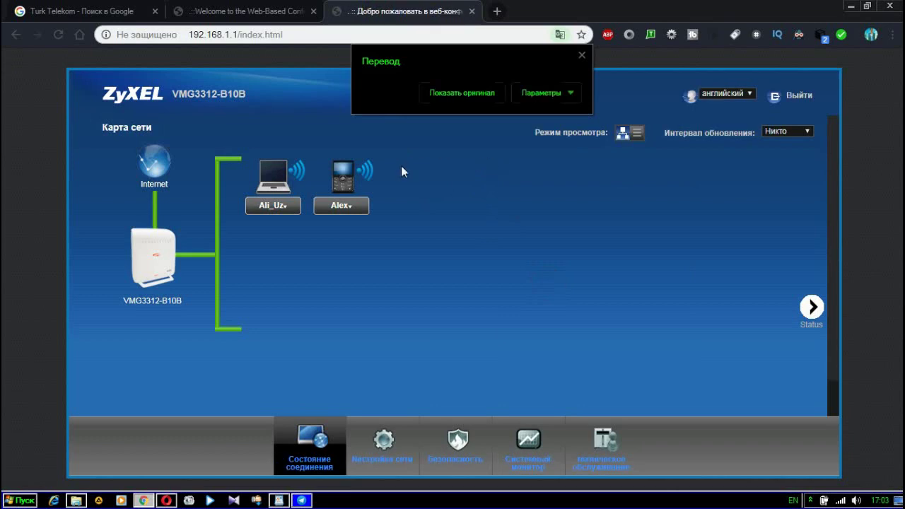
left_click(248, 13)
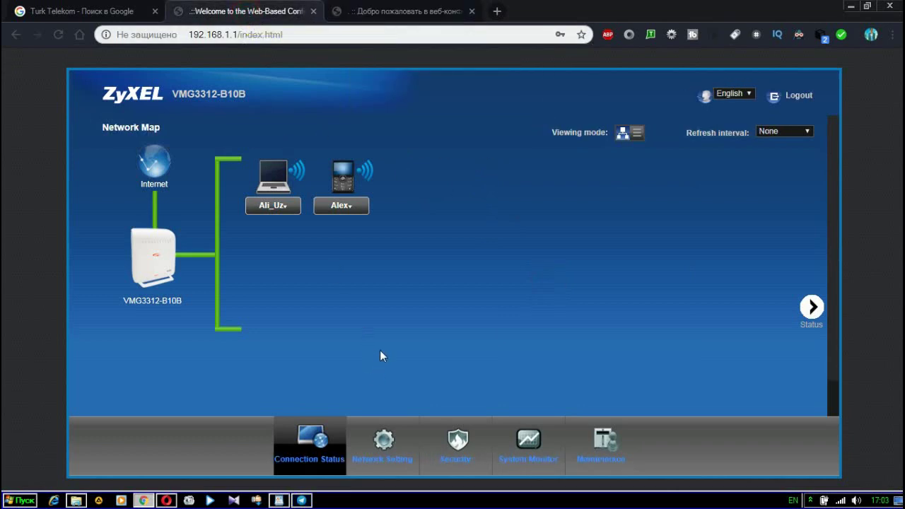
mouse_move(405, 448)
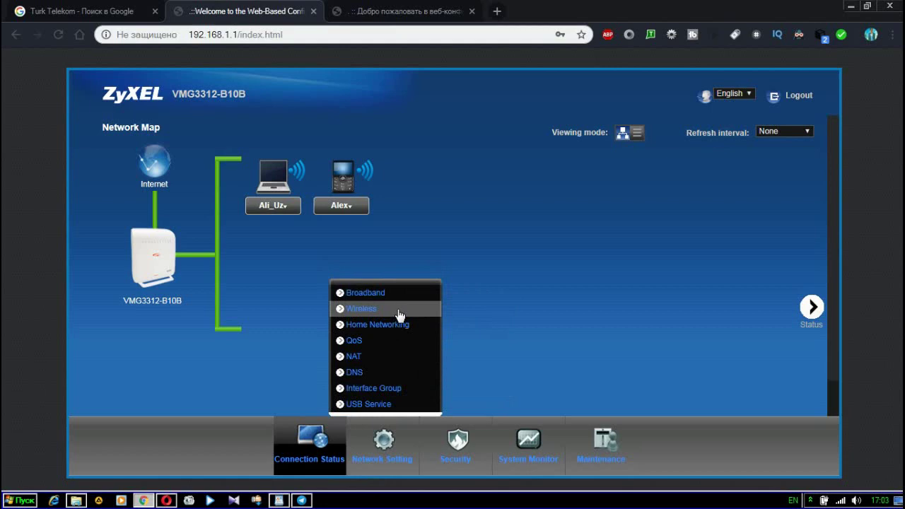
- Open Network Setting > Wireless in both the English and Russian router tabs
left_click(398, 313)
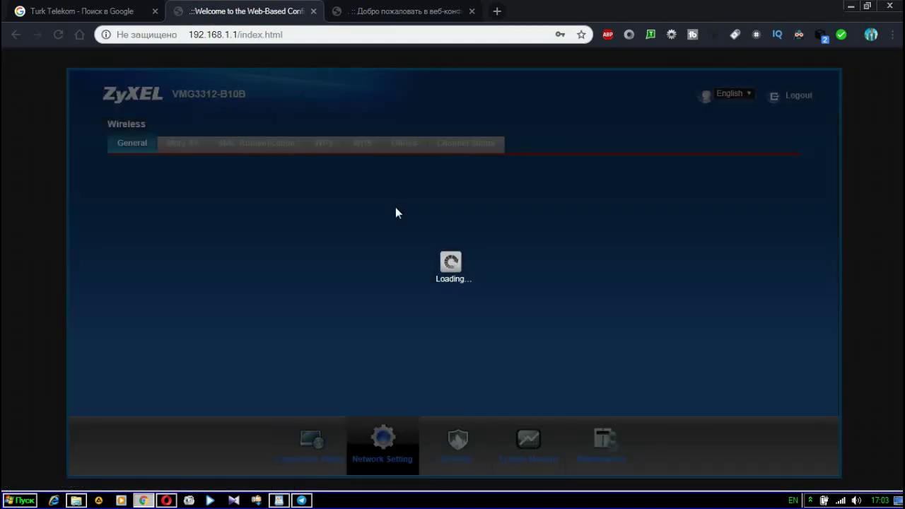
left_click(424, 10)
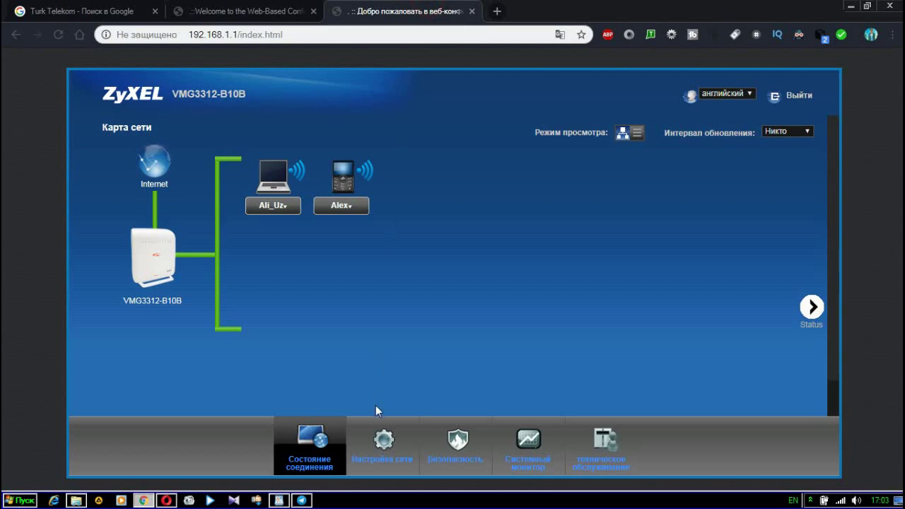
mouse_move(379, 434)
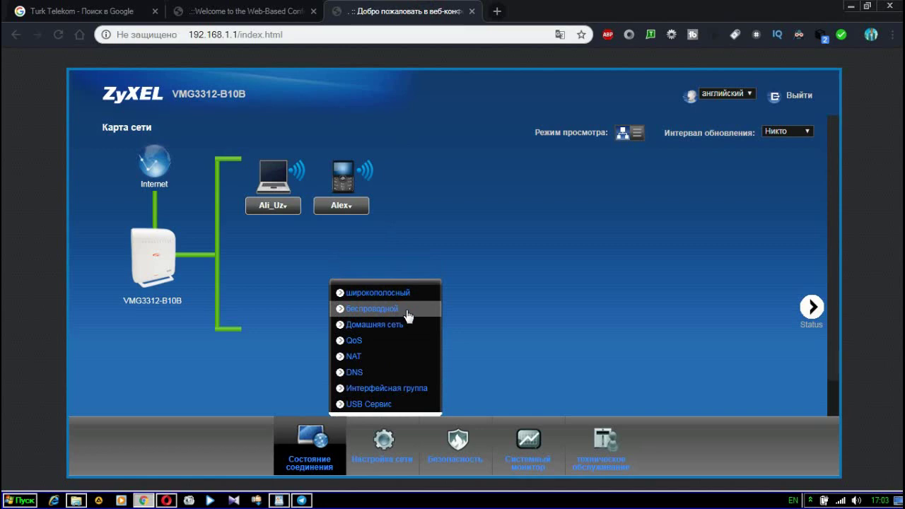
left_click(408, 314)
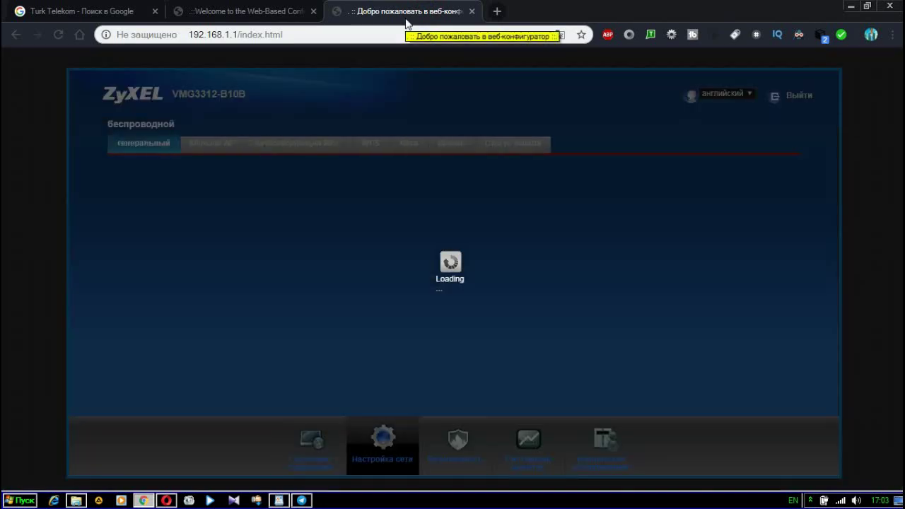
left_click(252, 6)
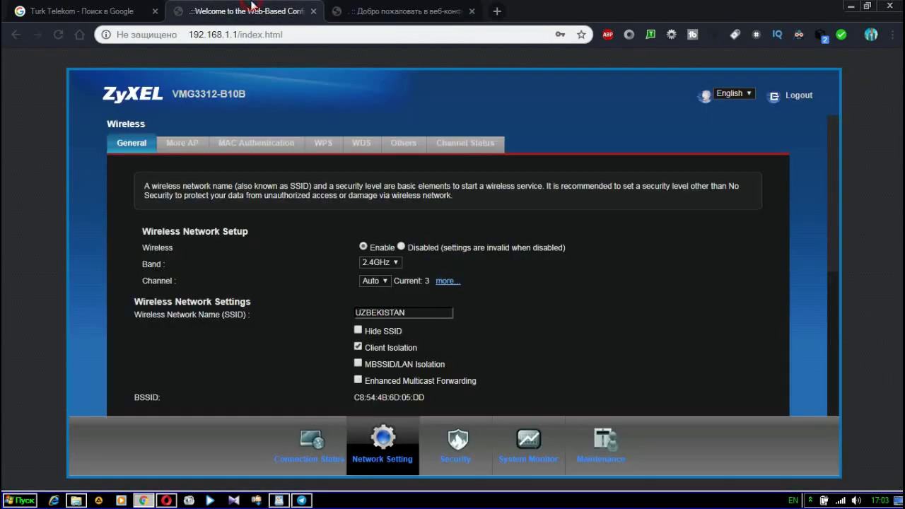
left_click(370, 10)
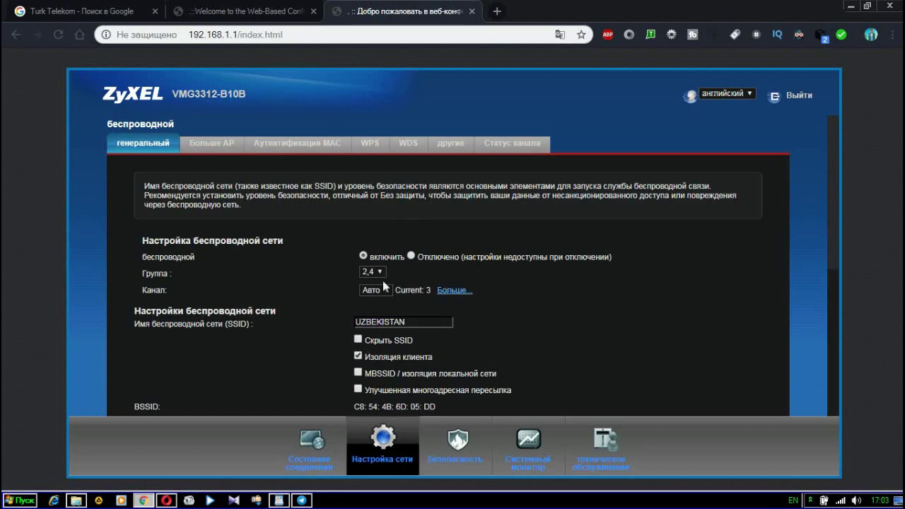
- Confirm the PC is on the UZBEKISTAN Wi-Fi network and highlight that SSID
left_click(842, 500)
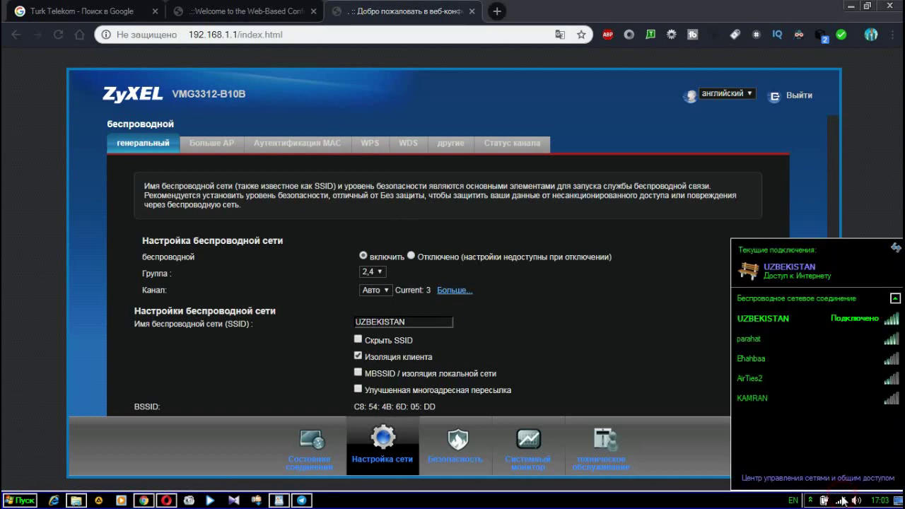
left_click(668, 337)
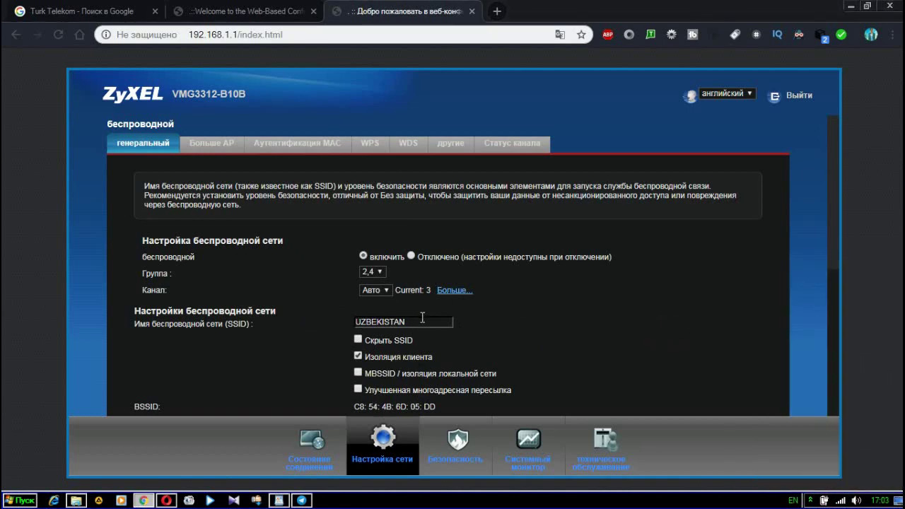
left_click_drag(422, 317, 338, 319)
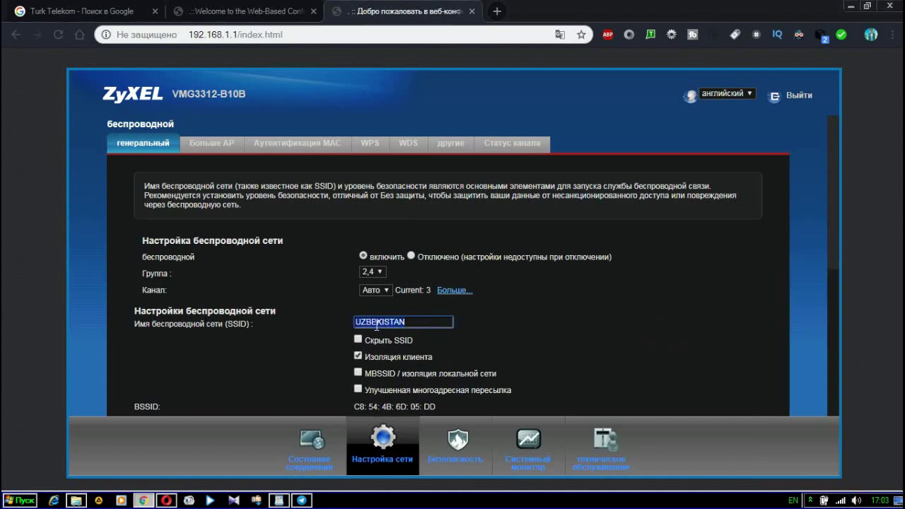
left_click(272, 10)
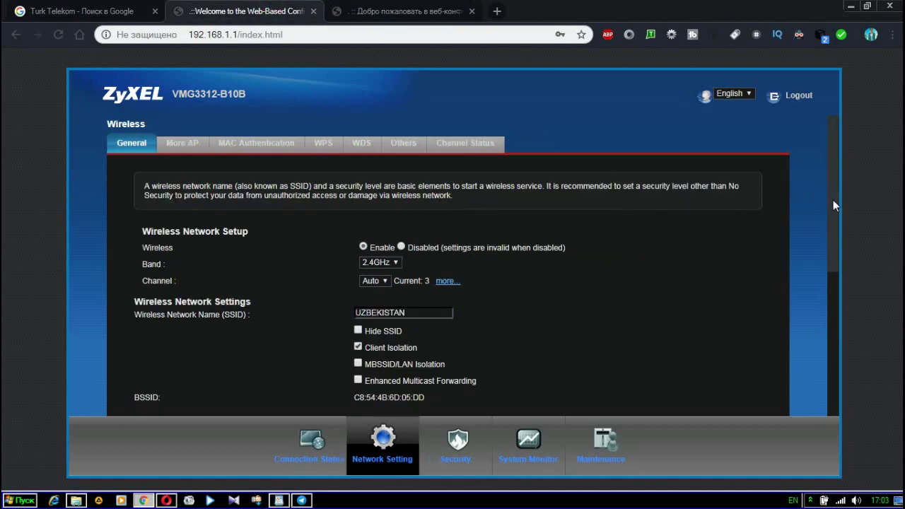
- Scroll the English and Russian Wireless General pages to review the WPA2-PSK security level
left_click_drag(833, 199, 834, 339)
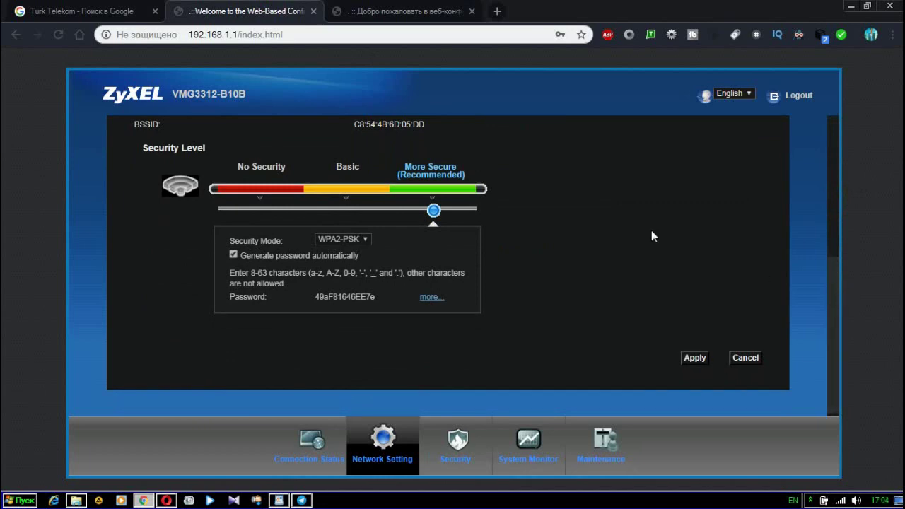
mouse_move(832, 288)
left_mouse_down()
mouse_move(825, 147)
mouse_move(835, 281)
left_mouse_up()
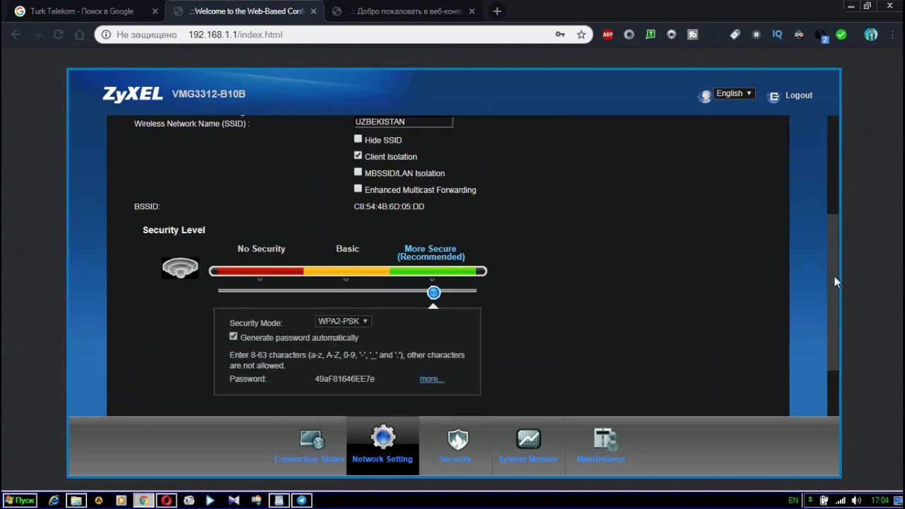
left_click(410, 12)
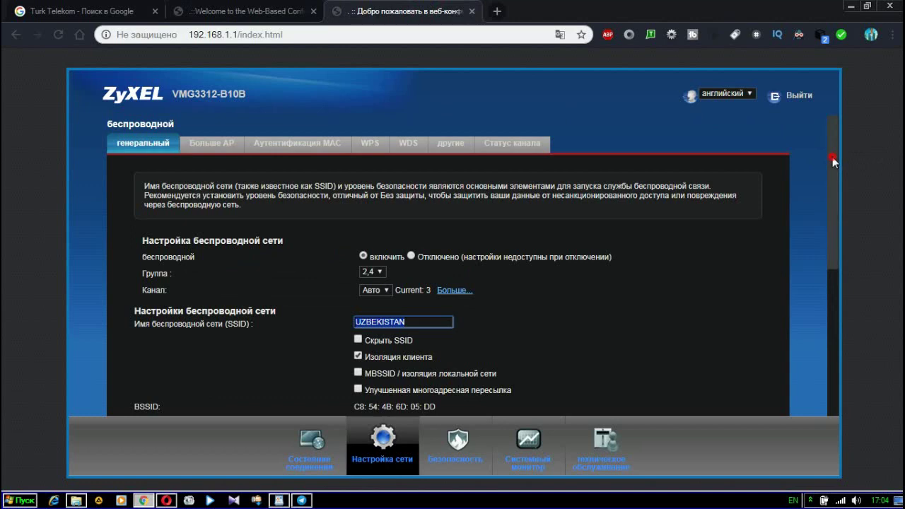
left_click_drag(830, 155, 842, 323)
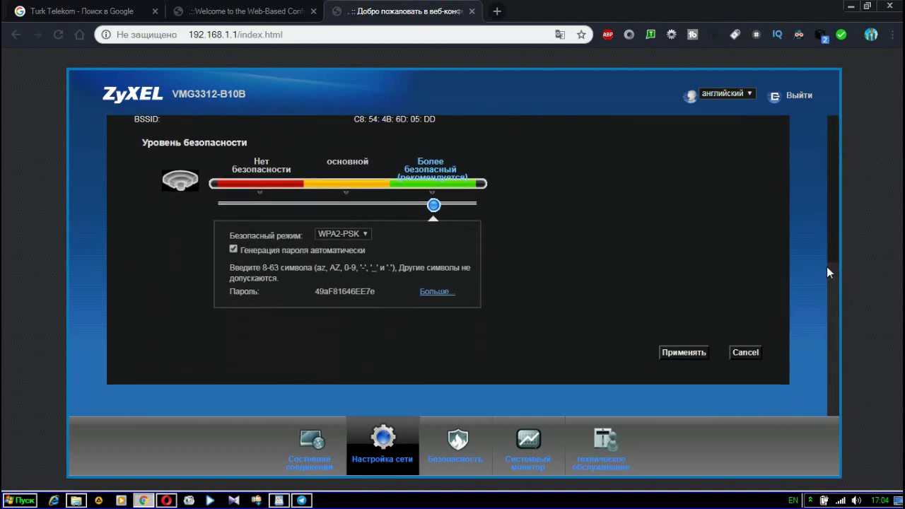
left_click_drag(831, 268, 826, 130)
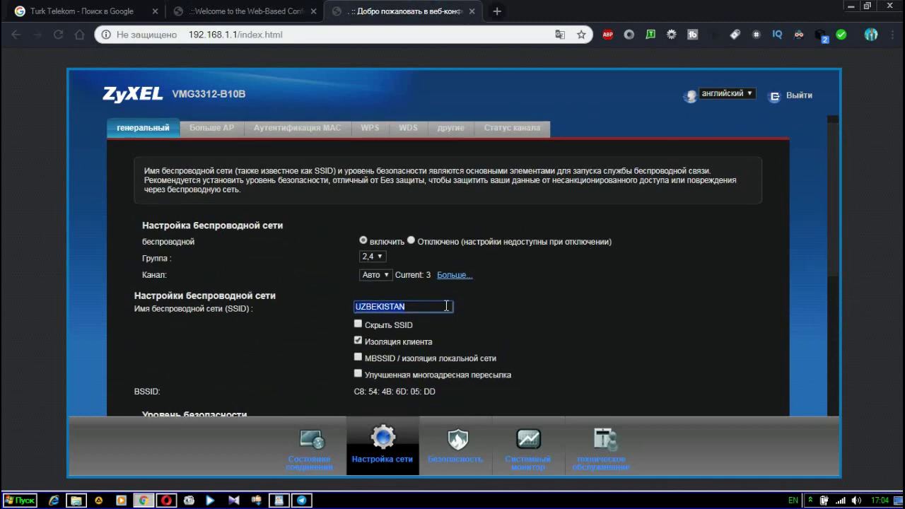
- Replace the SSID UZBEKISTAN with jkjkjkjk and scroll down to the Apply button
key("BackSpace")
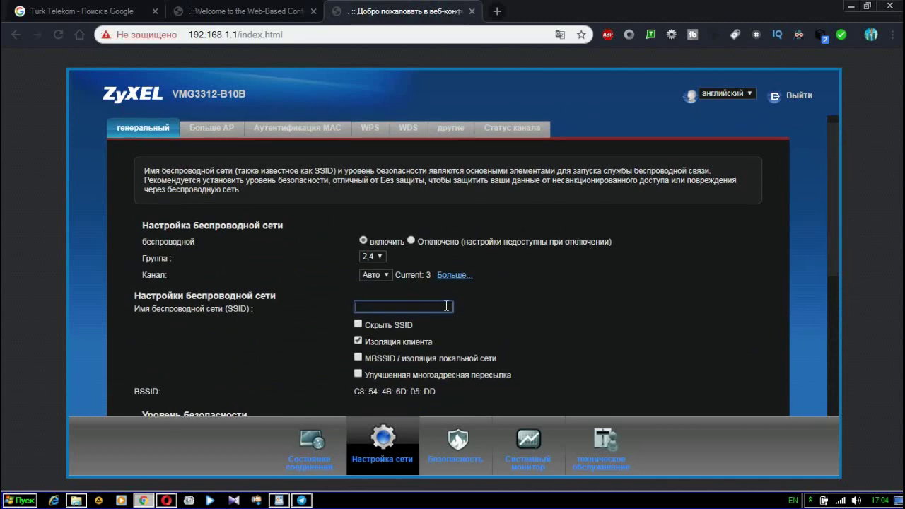
left_click(440, 306)
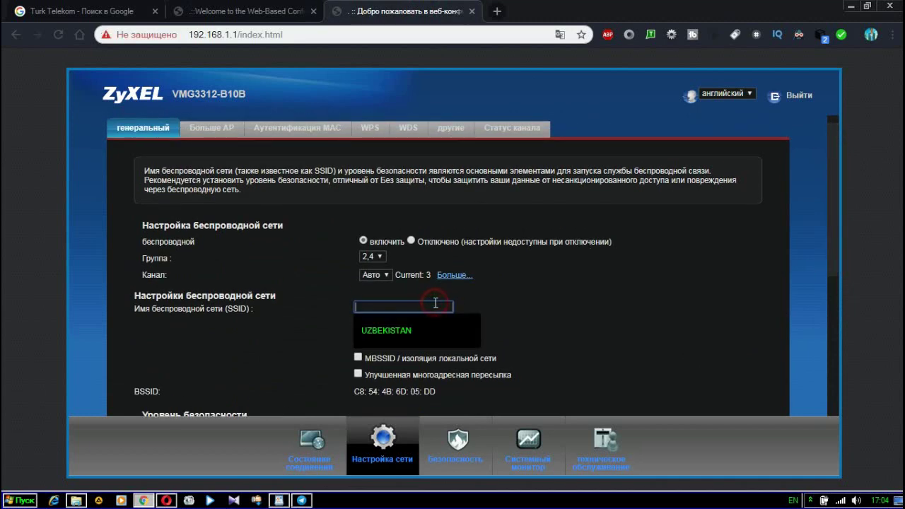
left_click(380, 331)
left_click(406, 308)
key("BackSpace")
key("BackSpace")
key("BackSpace")
key("BackSpace")
key("BackSpace")
key("BackSpace")
key("BackSpace")
key("BackSpace")
key("BackSpace")
key("BackSpace")
type("jkjkjkjk")
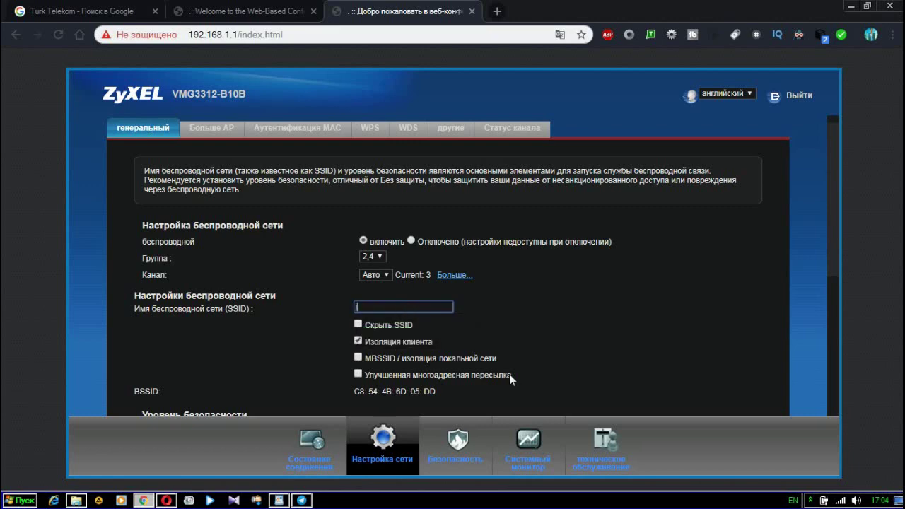
left_click(832, 258)
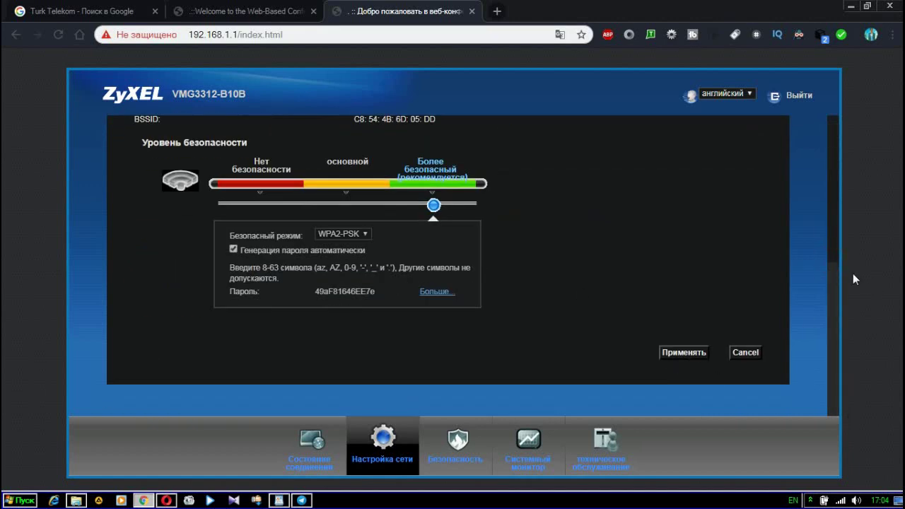
left_click_drag(834, 270, 813, 106)
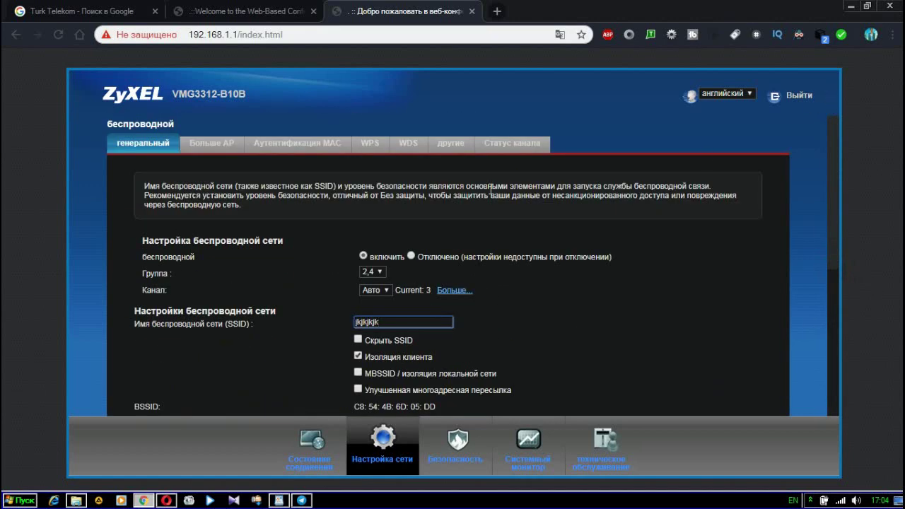
- Open the MAC Authentication tab in the Russian copy, then in the English copy
left_click(302, 149)
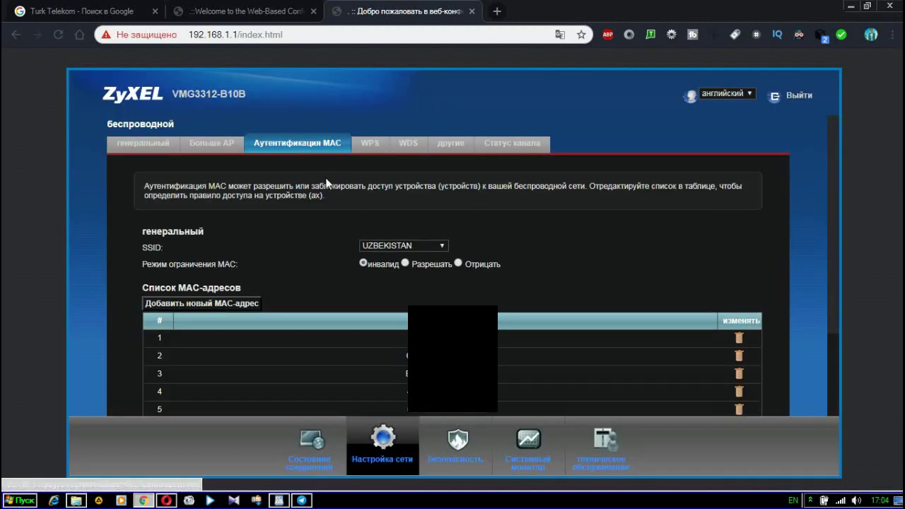
left_click(247, 11)
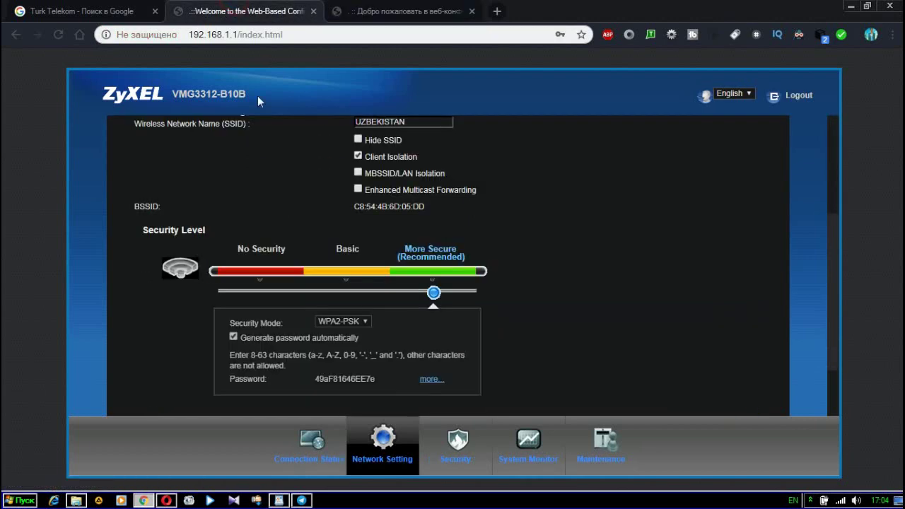
scroll(822, 187, "up", 3)
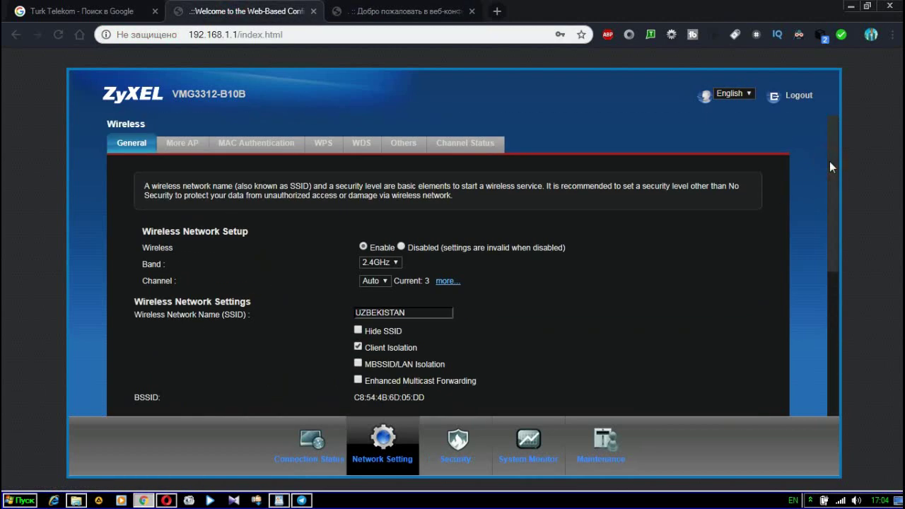
left_click(252, 147)
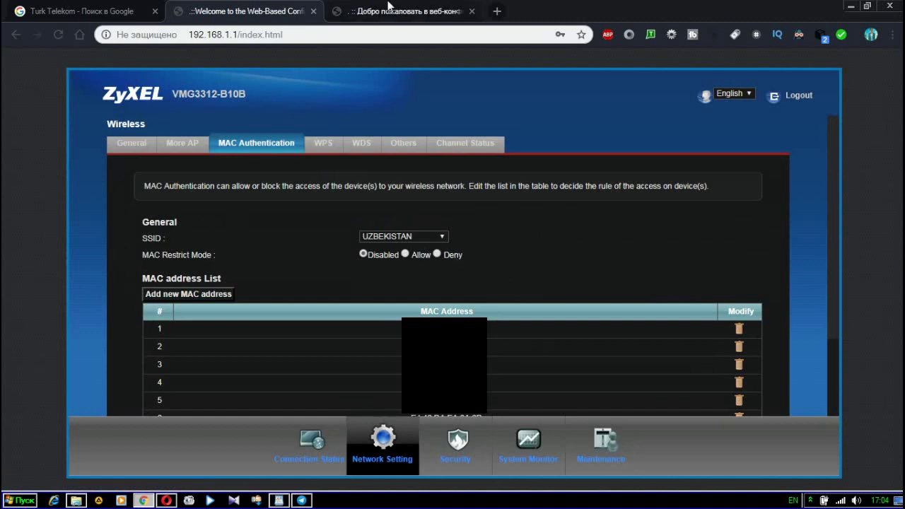
left_click(389, 11)
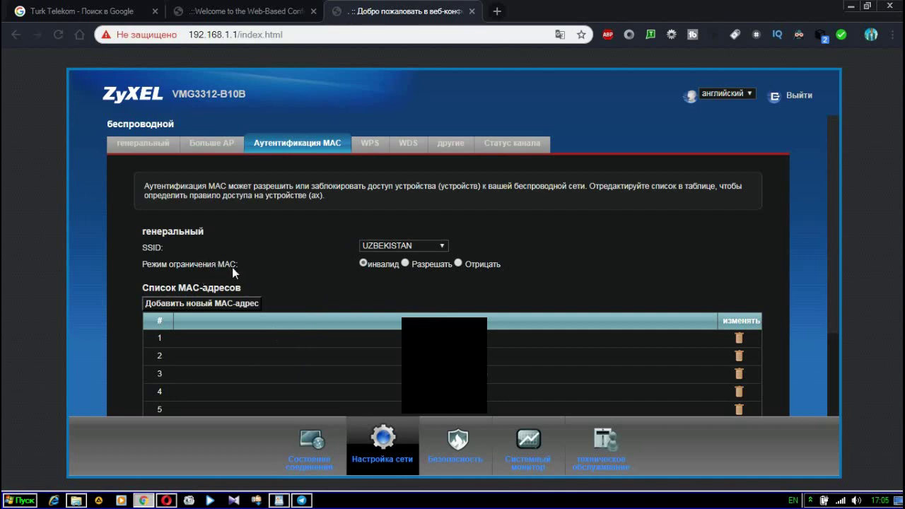
- Open the add-MAC-address form, check the Select Device Info list, and close it unsaved
left_click(226, 305)
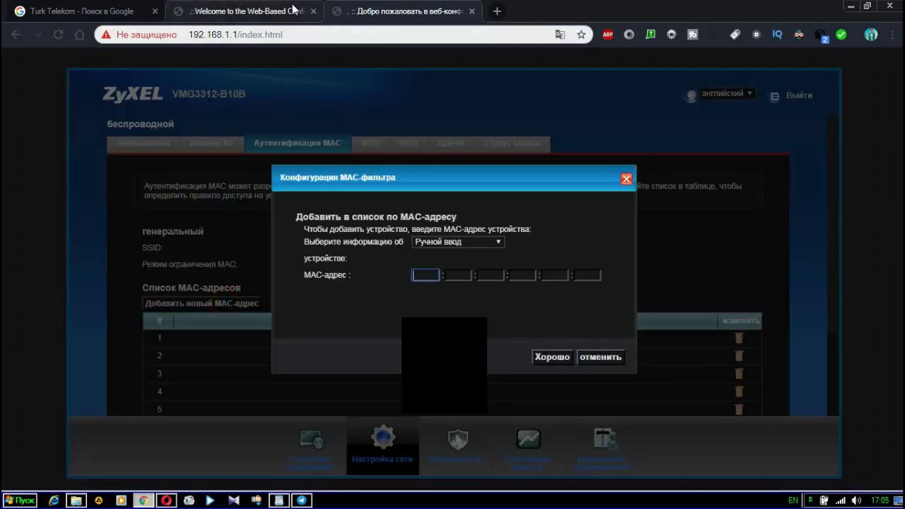
left_click(244, 11)
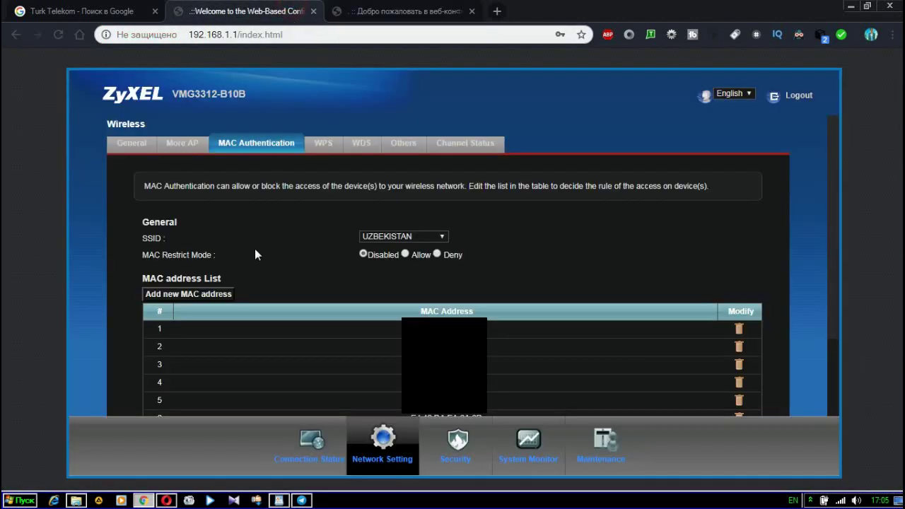
left_click(215, 295)
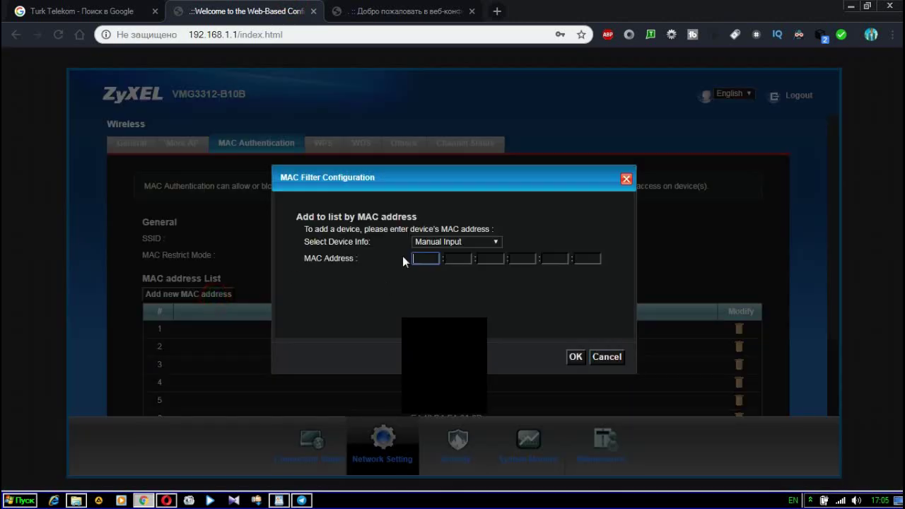
left_click(472, 241)
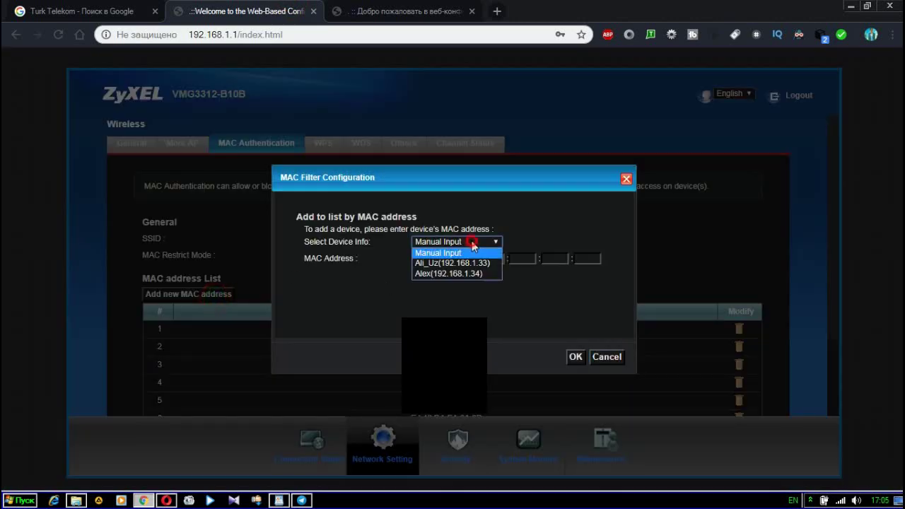
left_click(531, 213)
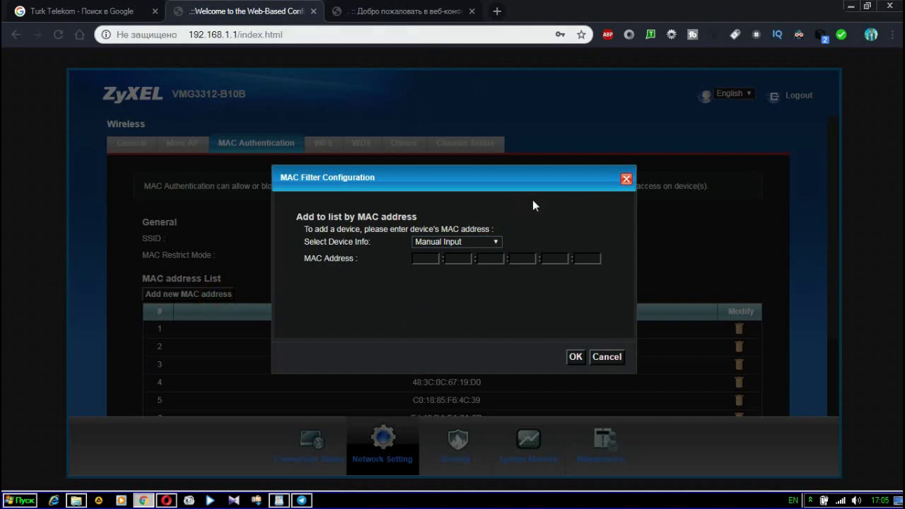
left_click(625, 179)
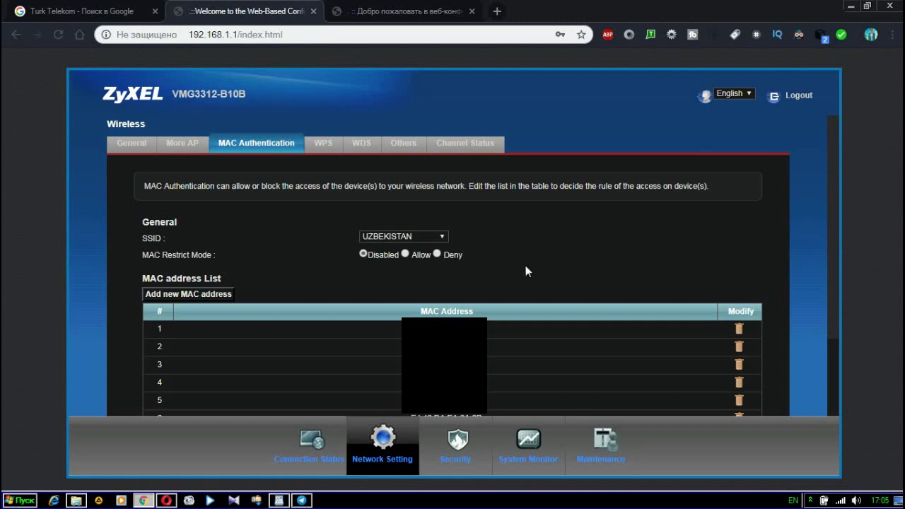
- Select Allow as MAC Restrict Mode in the English tab and Разрешать in the Russian tab
left_click(405, 253)
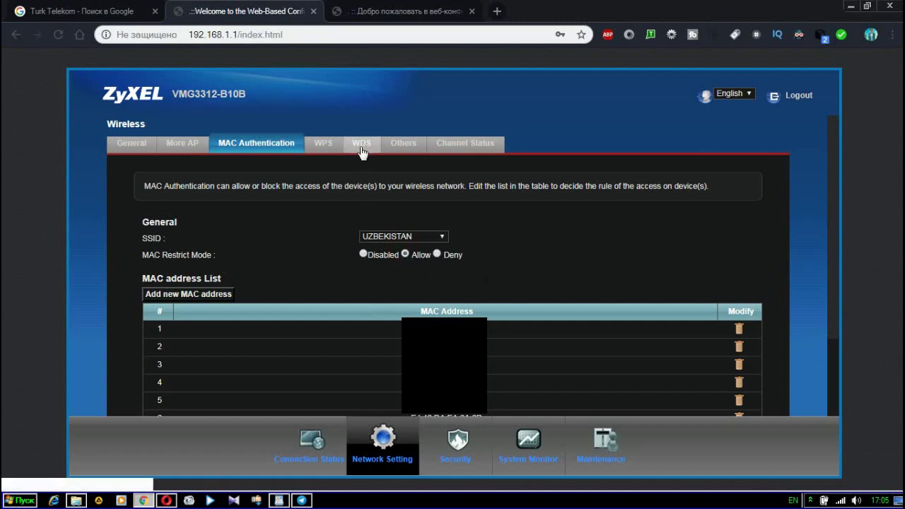
left_click(368, 12)
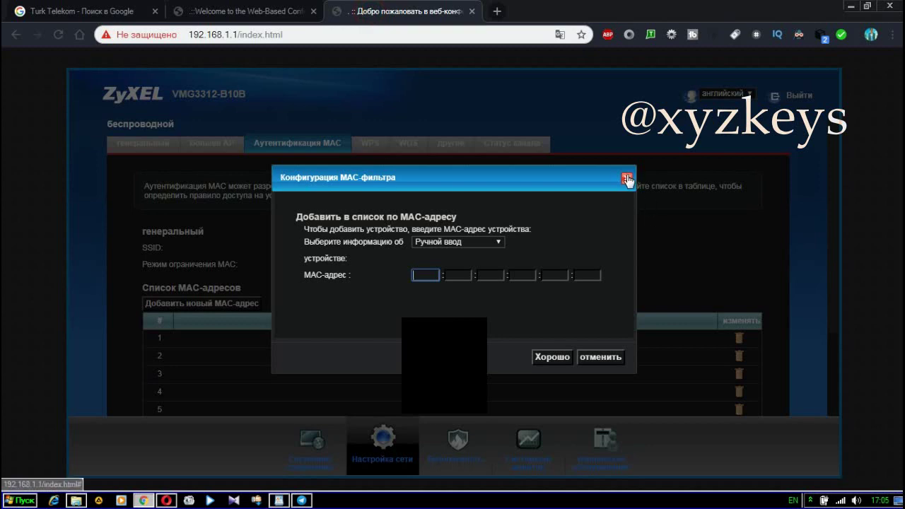
left_click(625, 178)
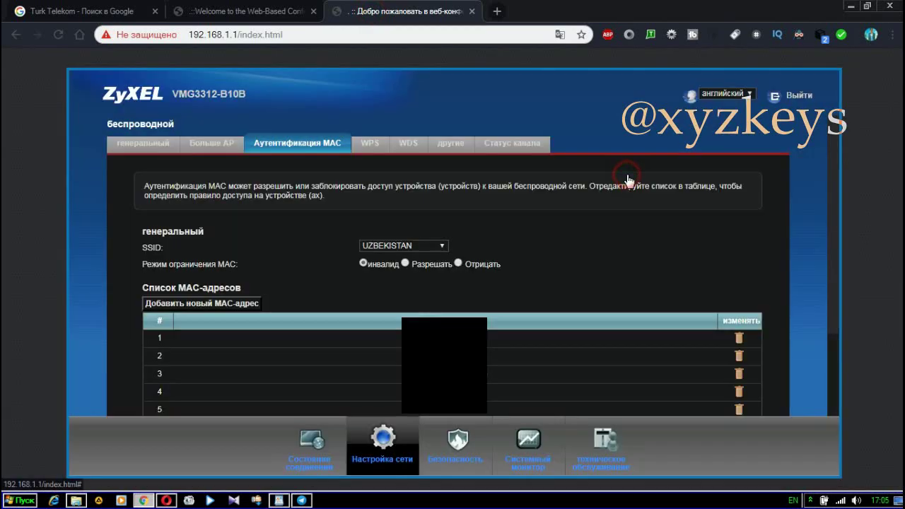
left_click(404, 263)
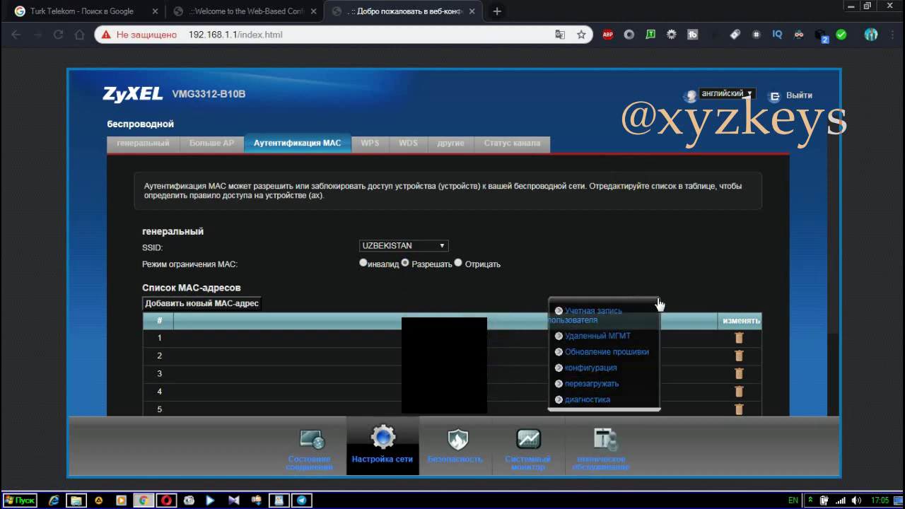
scroll(829, 311, "down", 2)
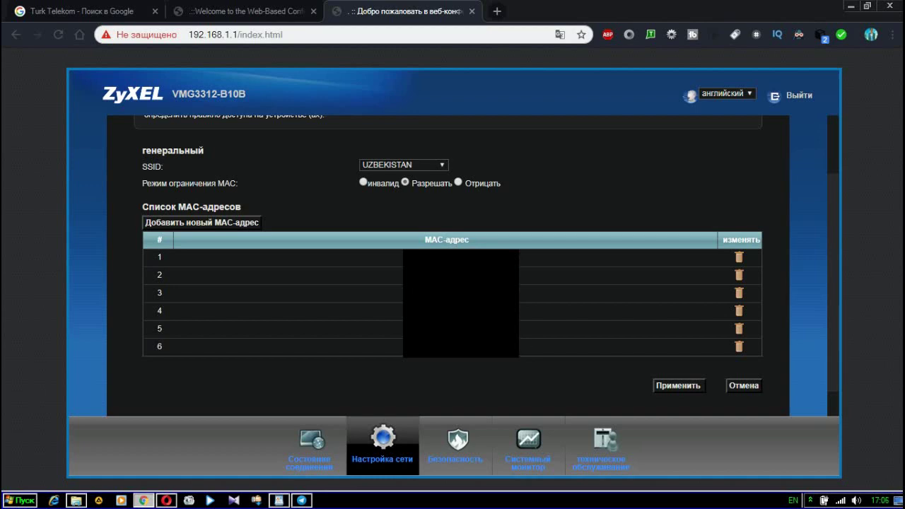
left_click(458, 183)
left_click(281, 15)
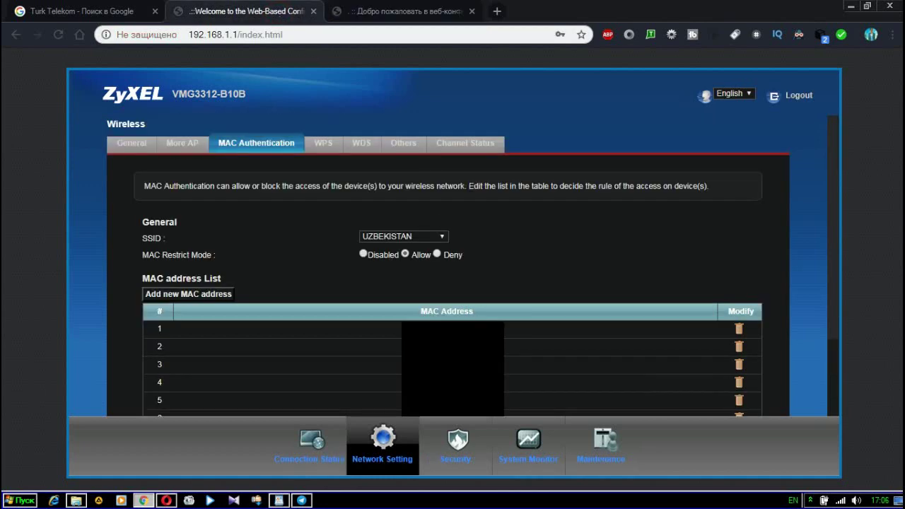
left_click(437, 255)
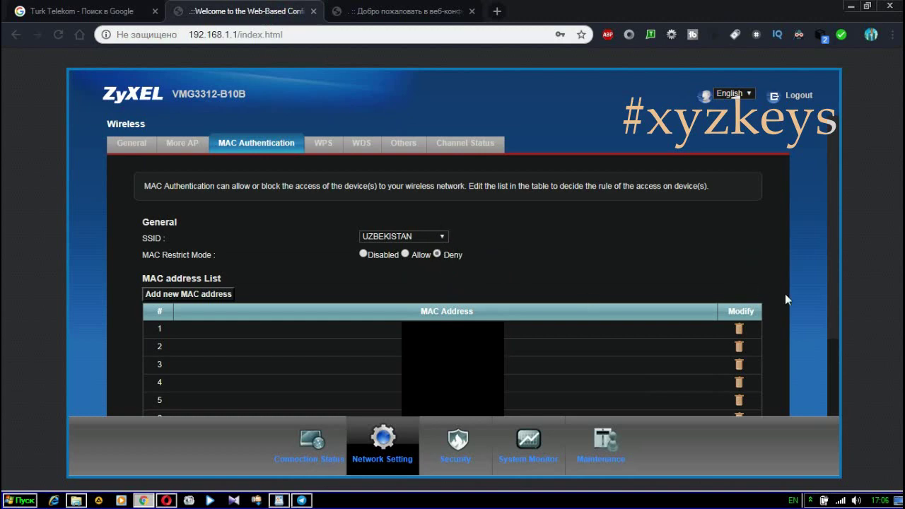
scroll(834, 282, "down", 1)
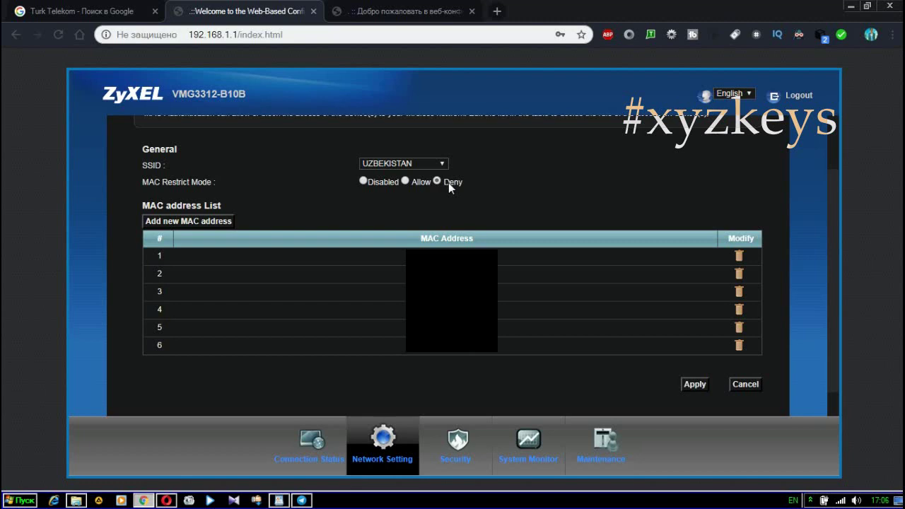
left_click(203, 221)
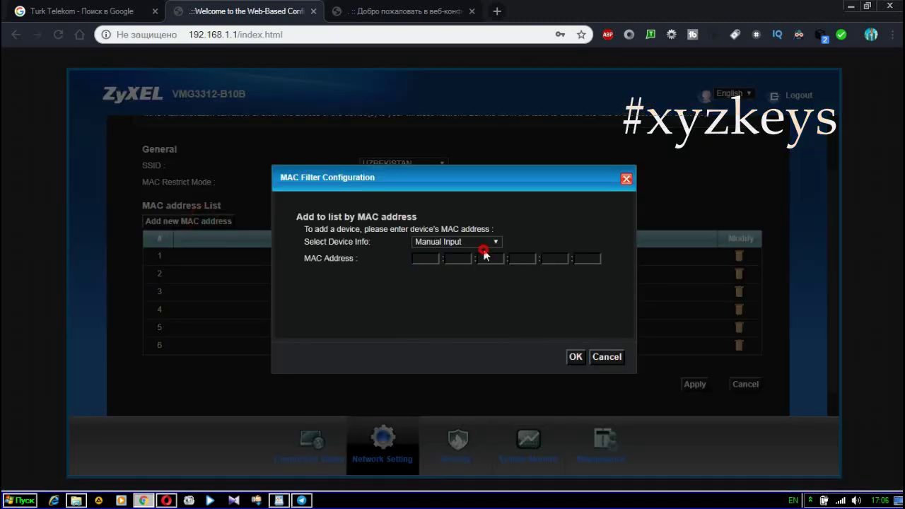
left_click(487, 243)
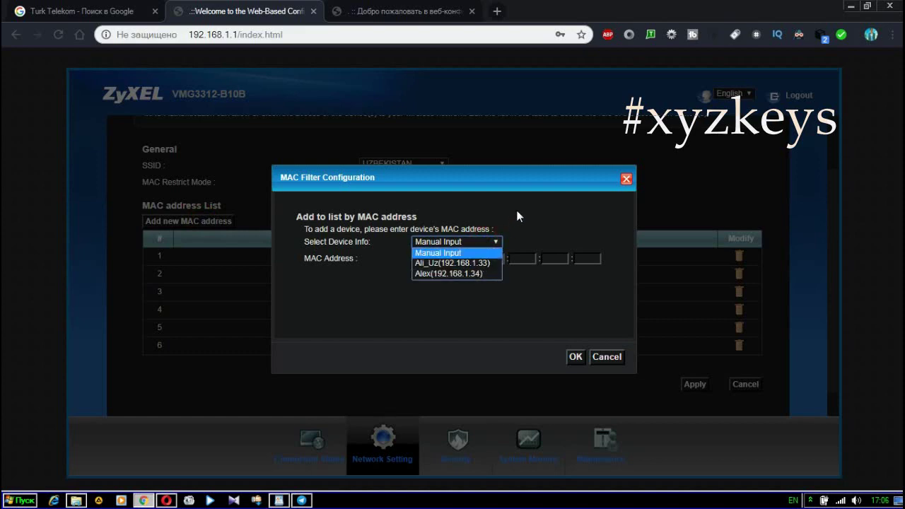
left_click(517, 214)
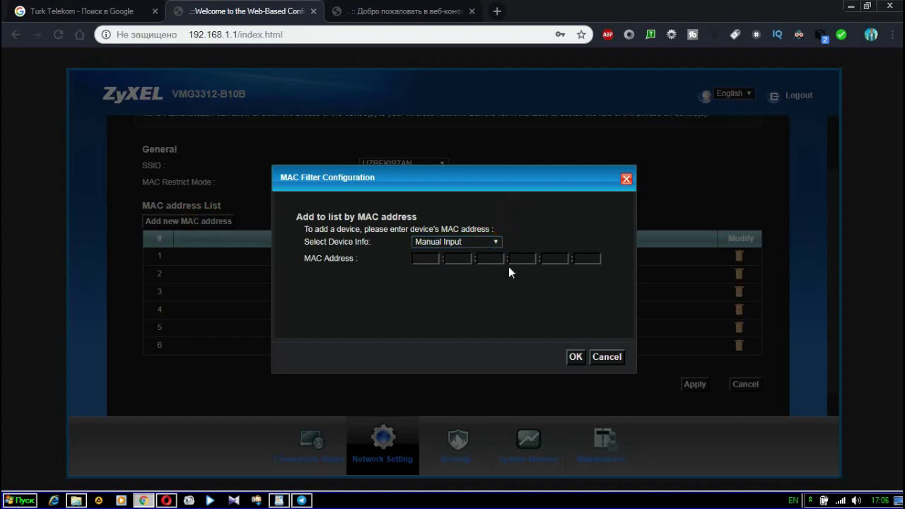
left_click(491, 241)
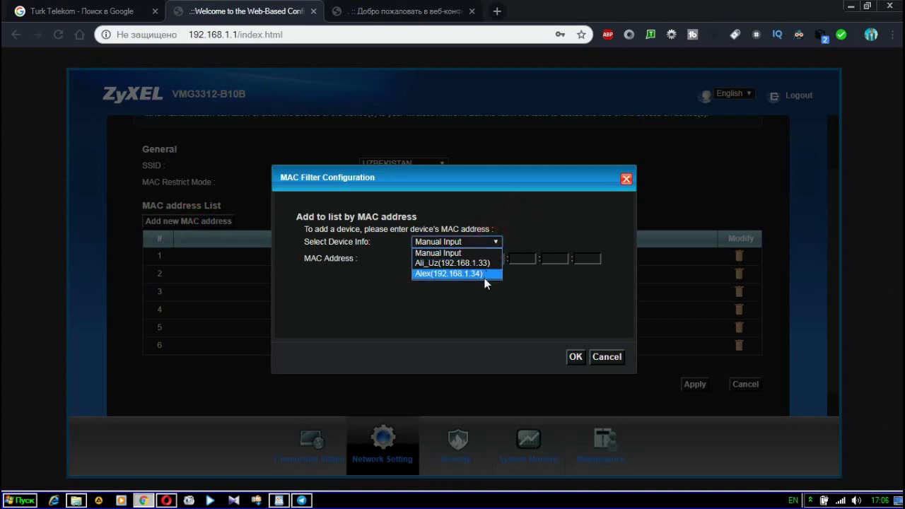
left_click(523, 201)
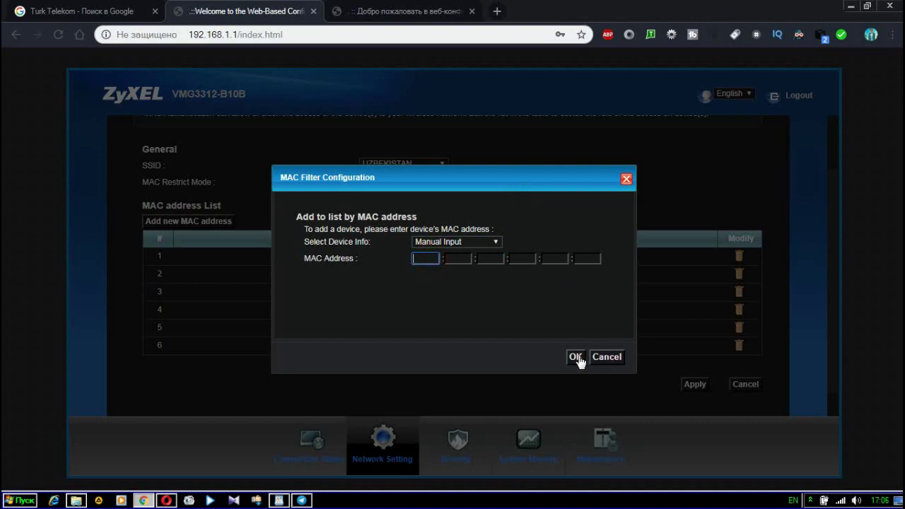
left_click(626, 181)
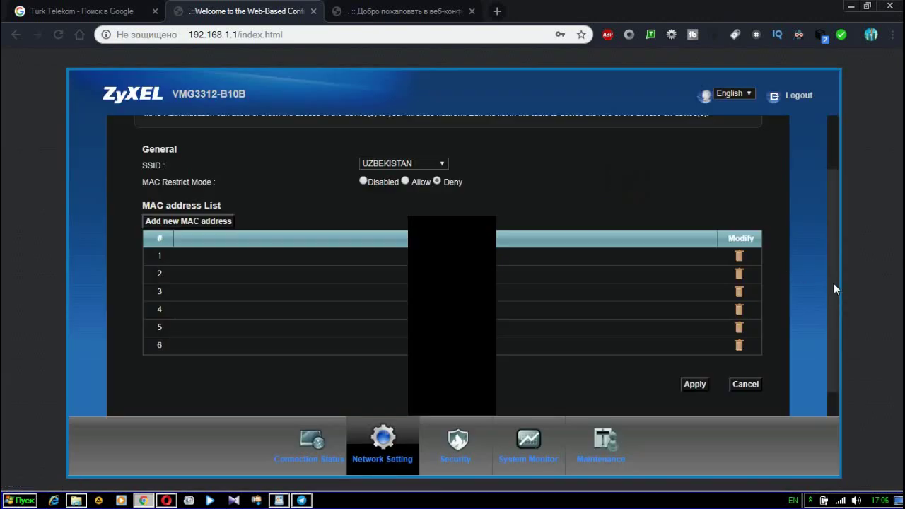
scroll(835, 289, "down", 1)
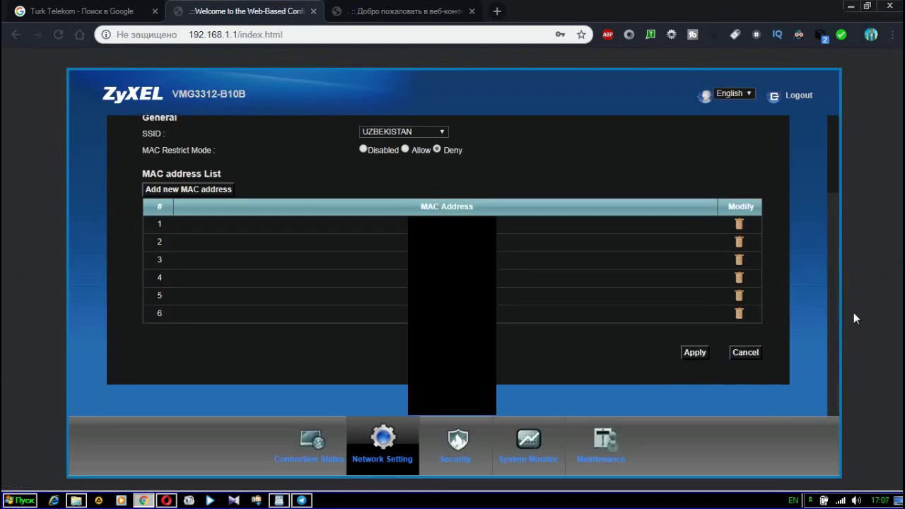
- Try Deny then Allow, then set the Russian tab's MAC restrict mode to инвалид (Disabled)
mouse_move(829, 285)
left_mouse_down()
mouse_move(832, 206)
mouse_move(832, 275)
left_mouse_up()
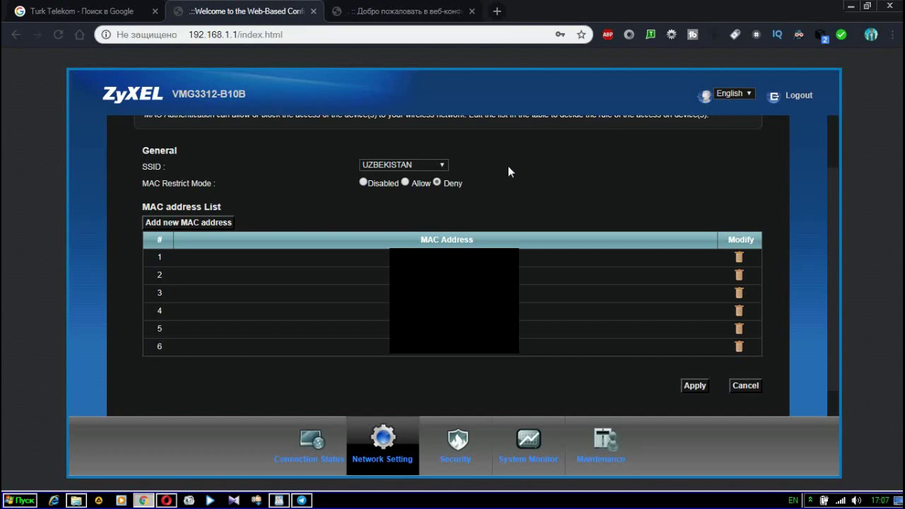
left_click(437, 182)
left_click(405, 183)
left_click(415, 11)
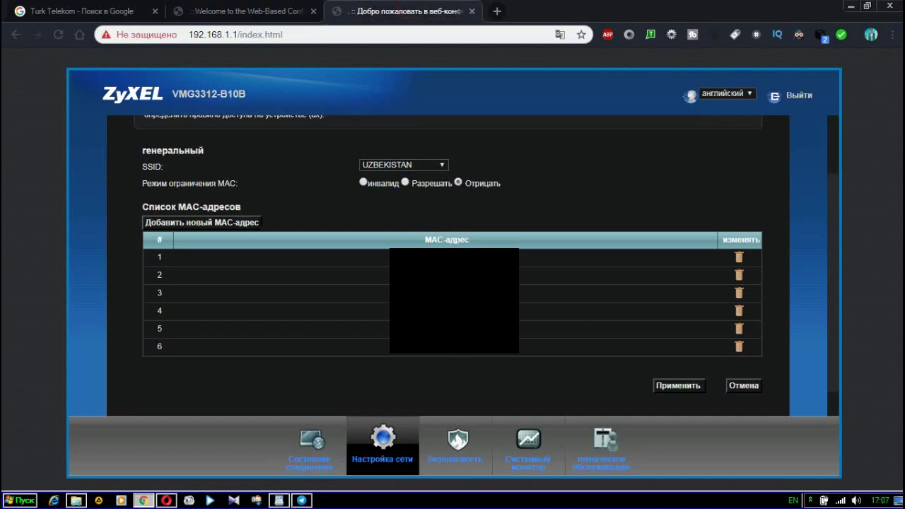
left_click(363, 182)
mouse_move(634, 417)
mouse_move(614, 449)
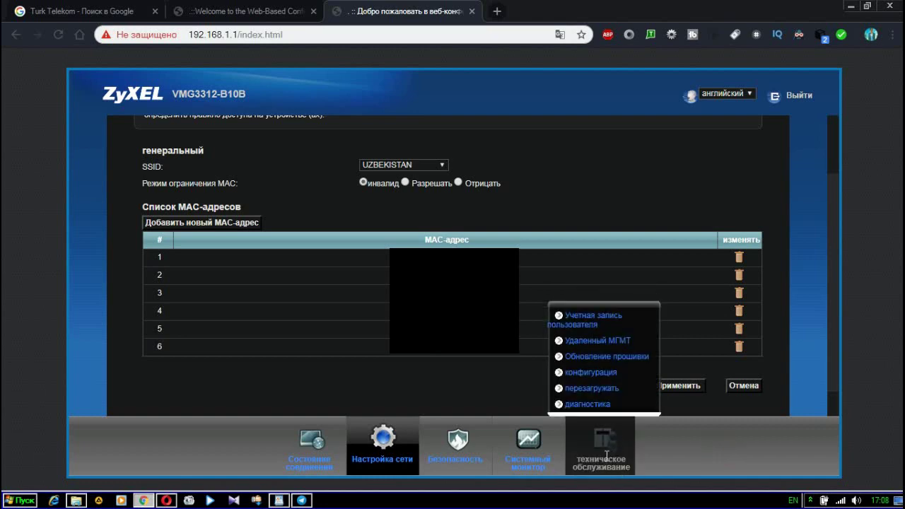
- Open the Maintenance > User Account password page in both tabs, ending on the Russian one
left_click(606, 319)
left_click(272, 8)
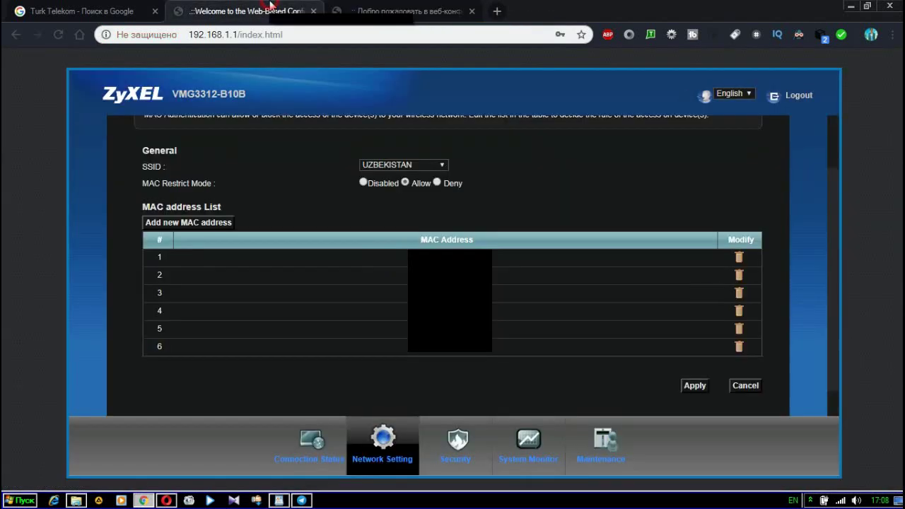
mouse_move(615, 440)
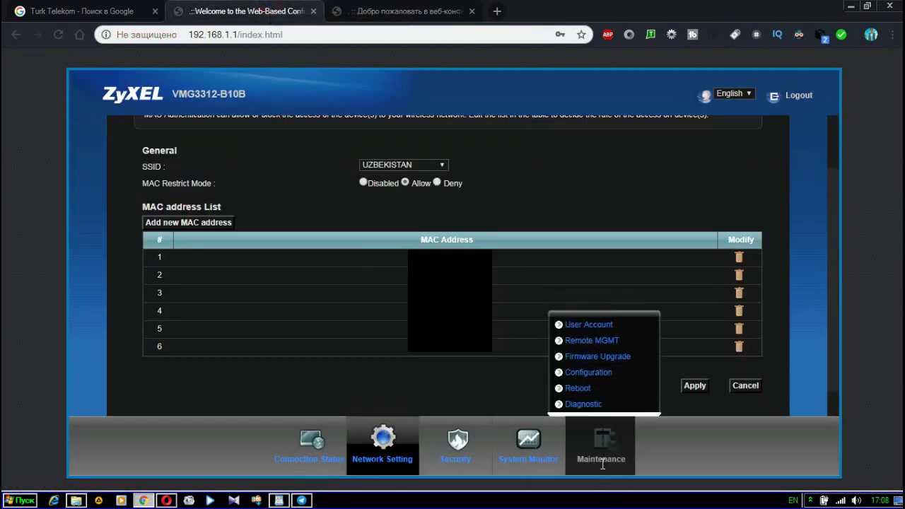
left_click(618, 328)
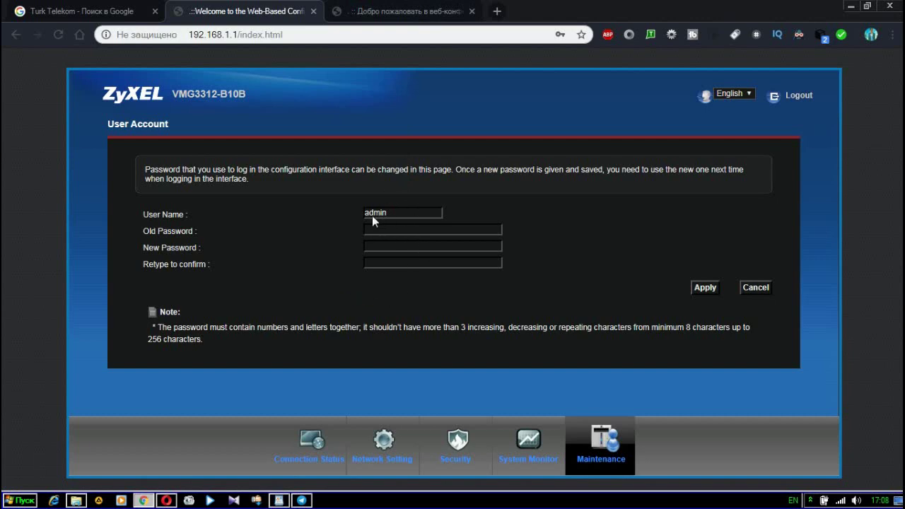
left_click(389, 217)
key("ctrl+Tab")
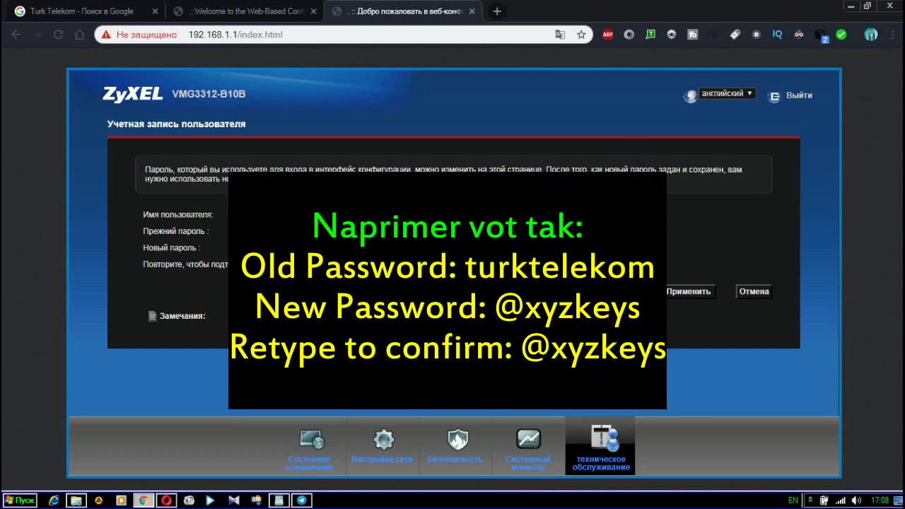
- Look up the old router password line in the WordPad login notes, then minimise WordPad
left_click(276, 501)
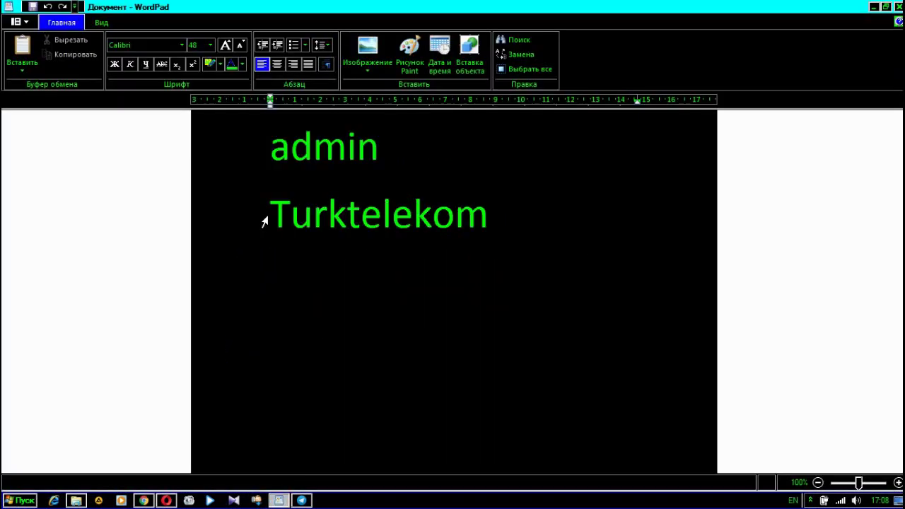
left_click(249, 220)
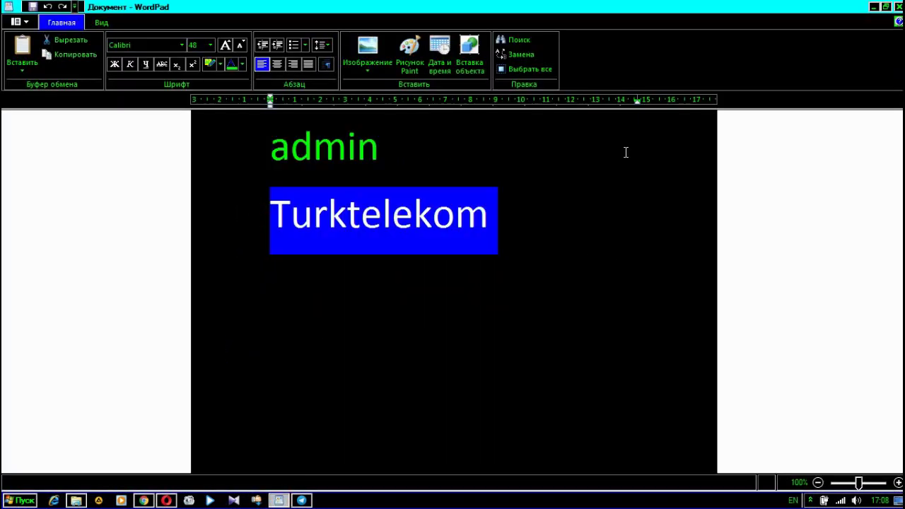
left_click(875, 7)
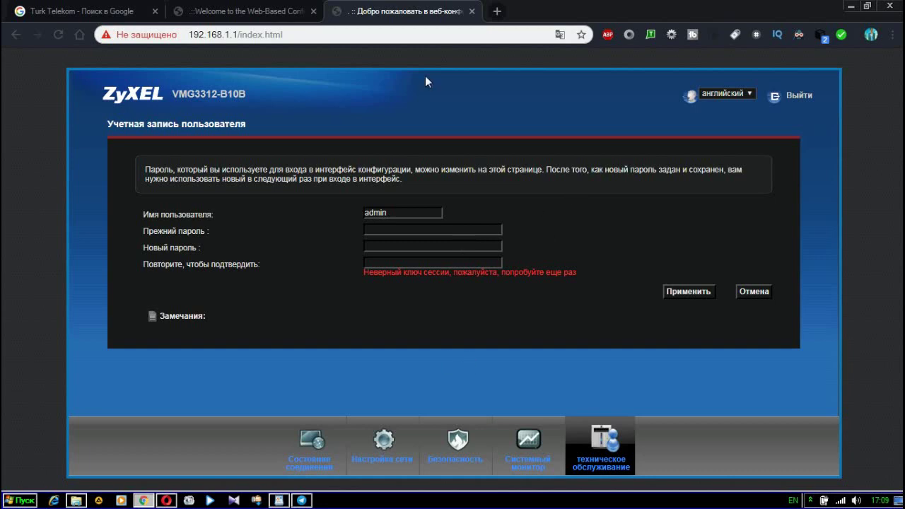
- Reload the Russian-translated third router tab from its address bar and return to it in English
left_click(430, 34)
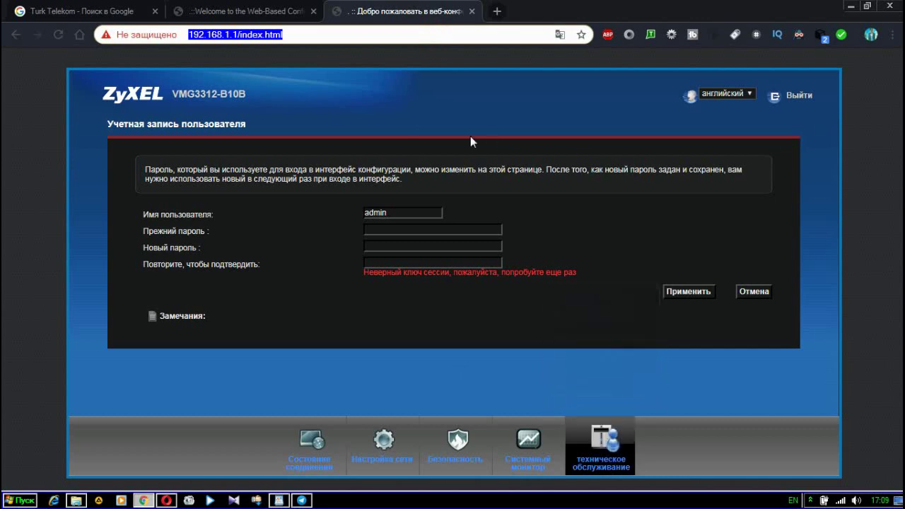
key("Return")
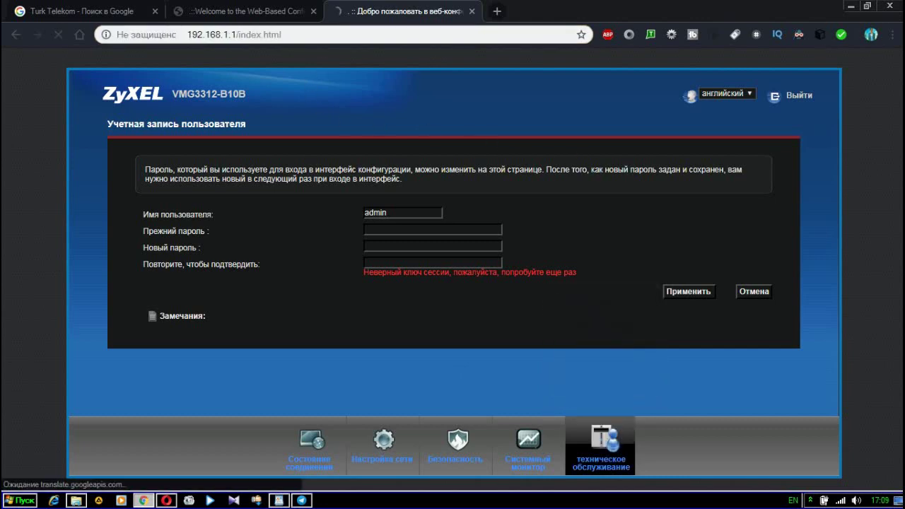
left_click(270, 6)
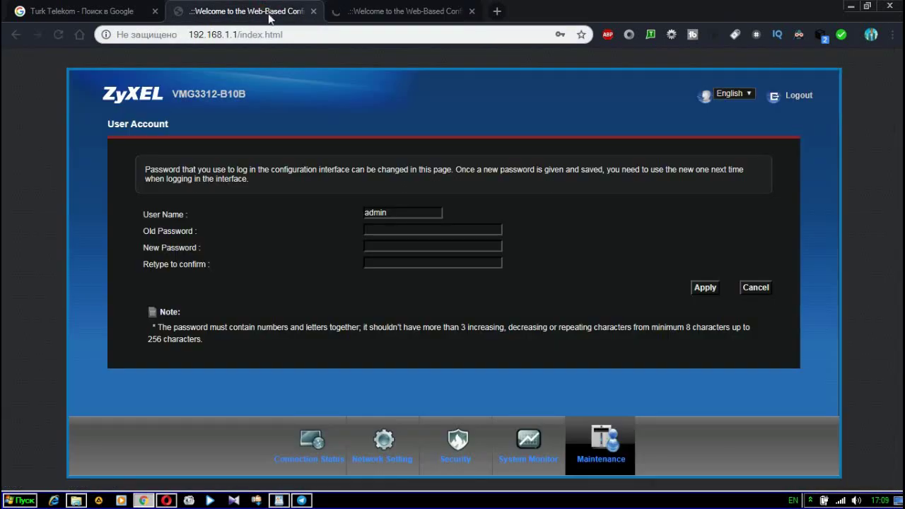
left_click(438, 7)
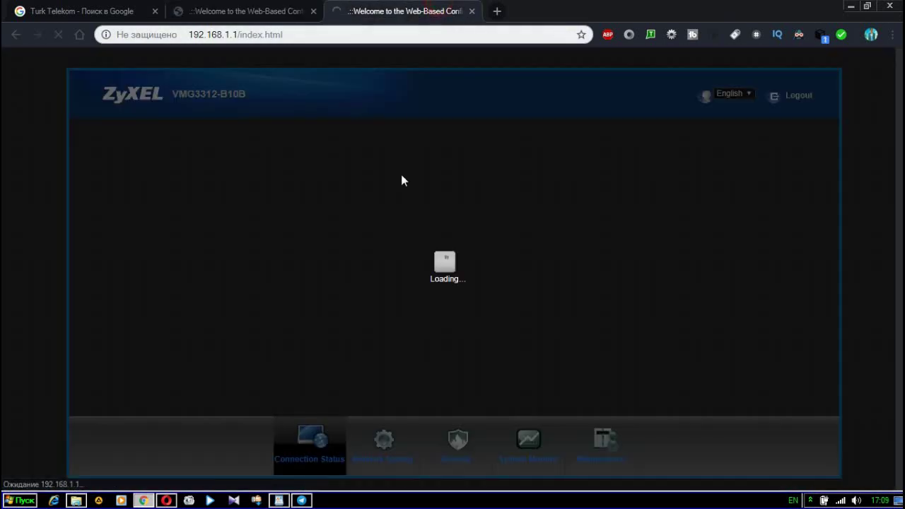
- Open Network Setting > Wireless (channel Auto, currently 3) and confirm the PC is on UZBEKISTAN
mouse_move(385, 466)
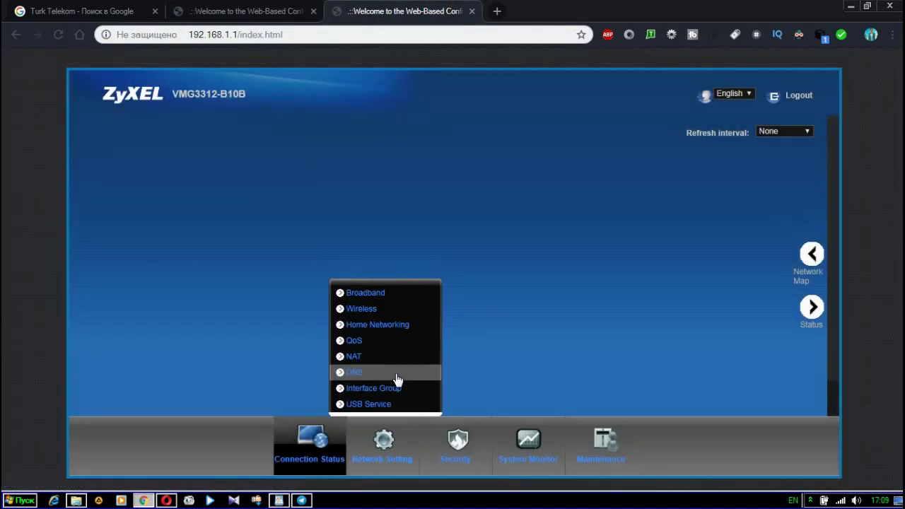
left_click(383, 318)
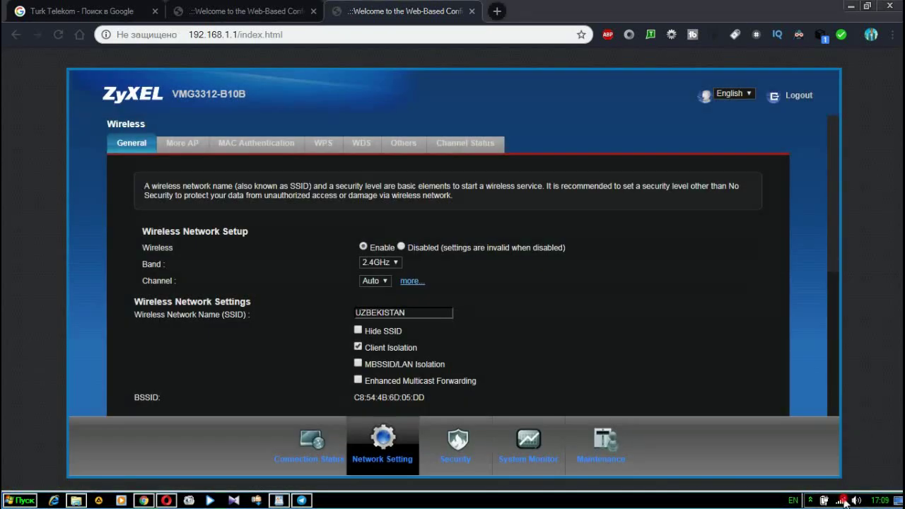
left_click(843, 500)
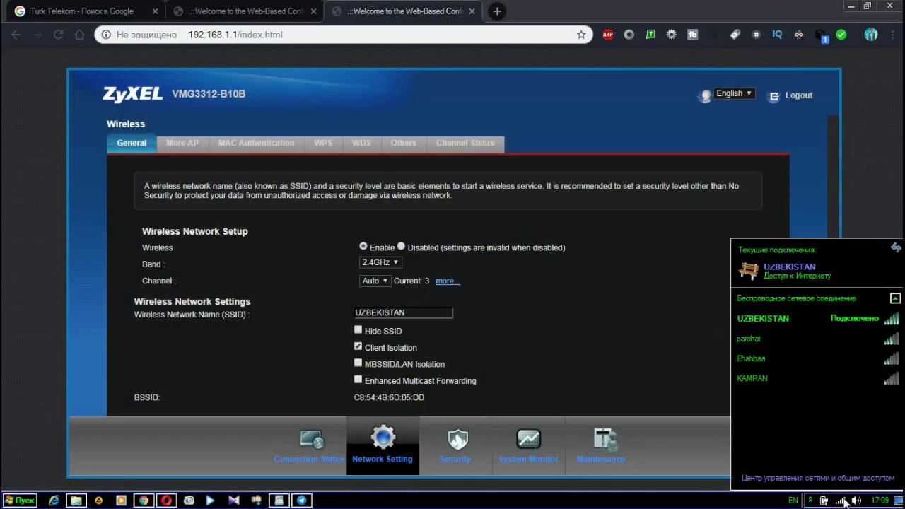
left_click(672, 332)
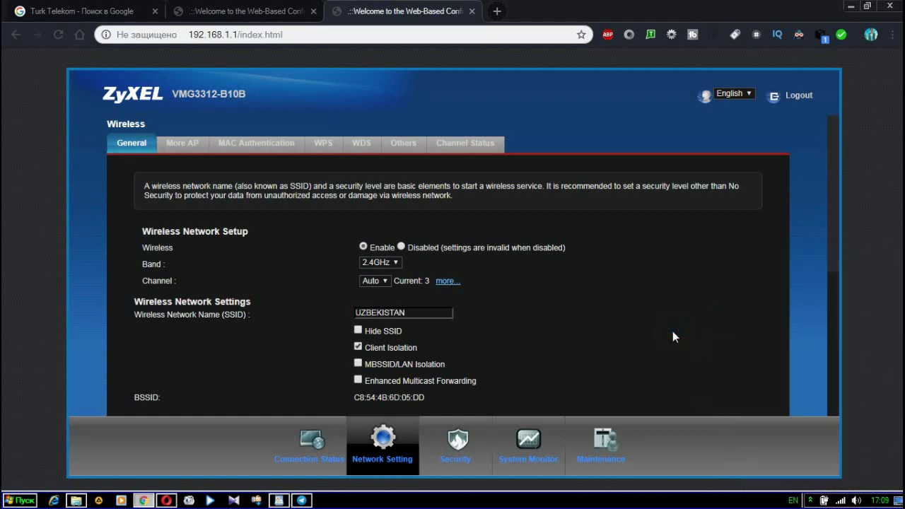